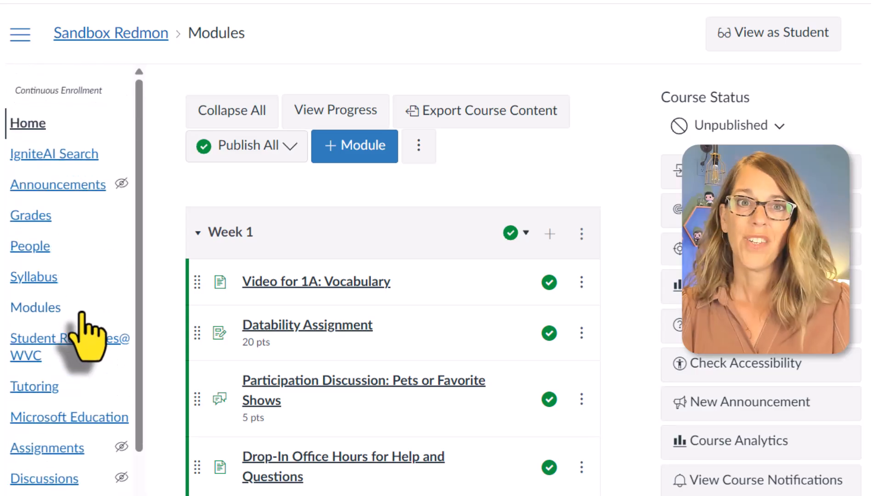
Step: Create a new page in the course's Pages area and title it "Home Page"
scroll(68, 322, "down", 4)
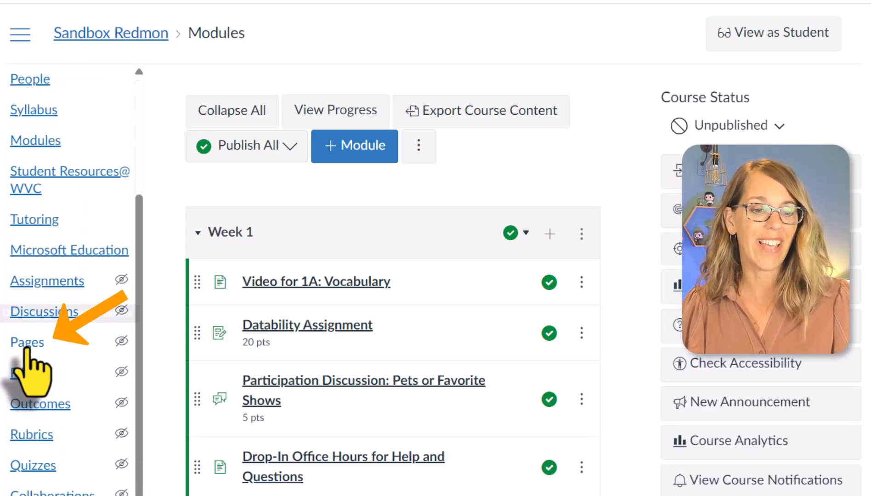
left_click(30, 342)
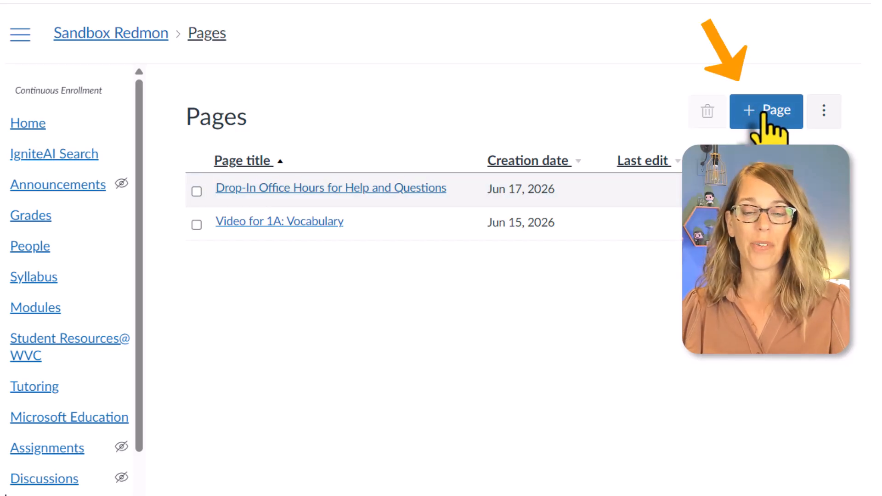
left_click(763, 117)
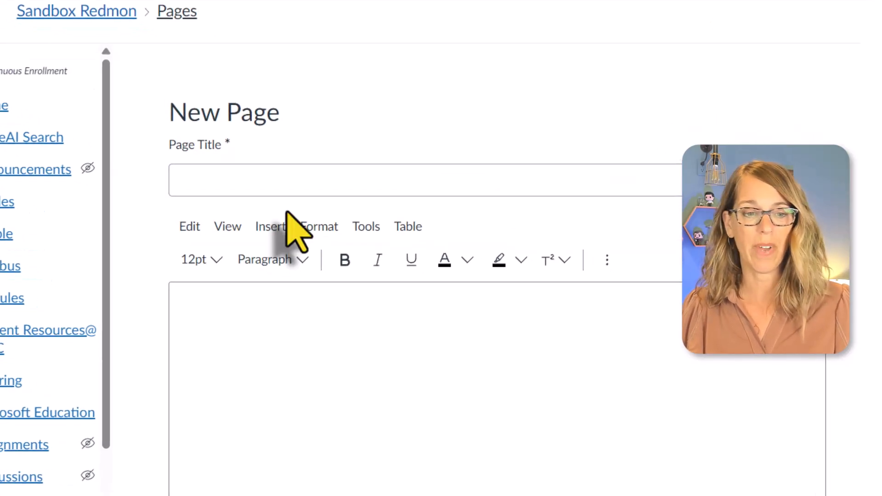
left_click(183, 166)
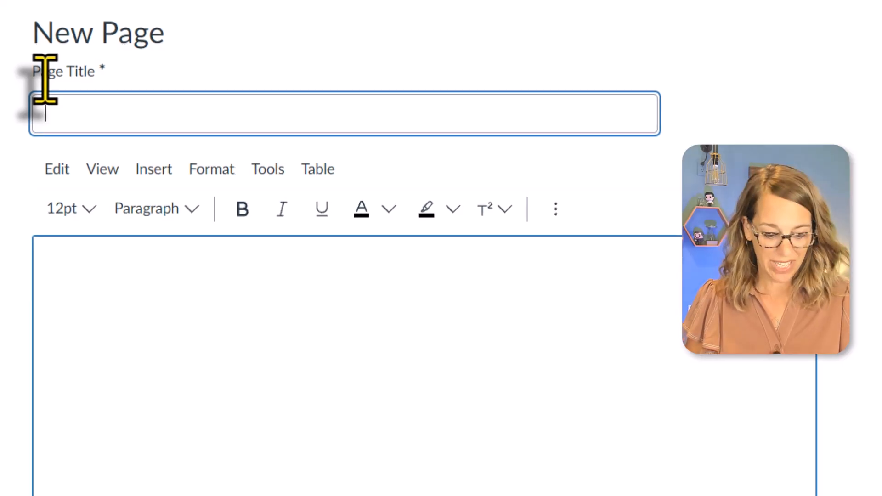
type("Home P")
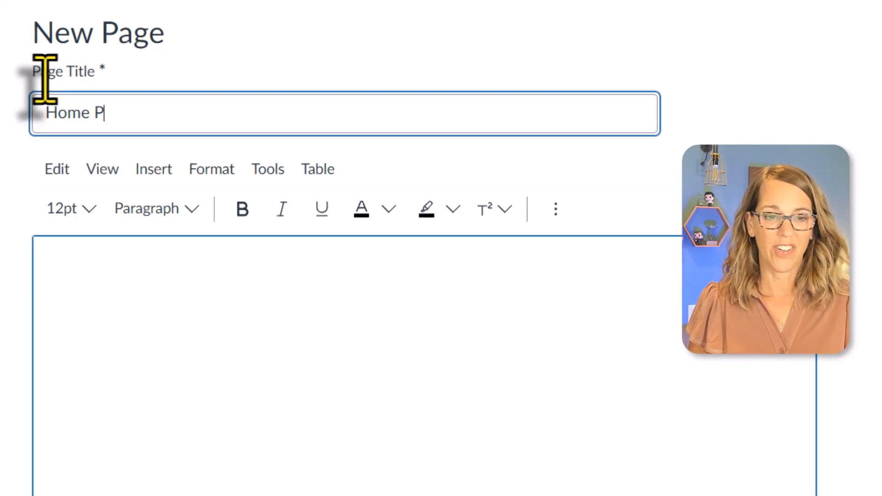
type("age")
Step: Enter "Welcome to Math 101" at the start of the page body and format it as Heading 2
left_click(92, 281)
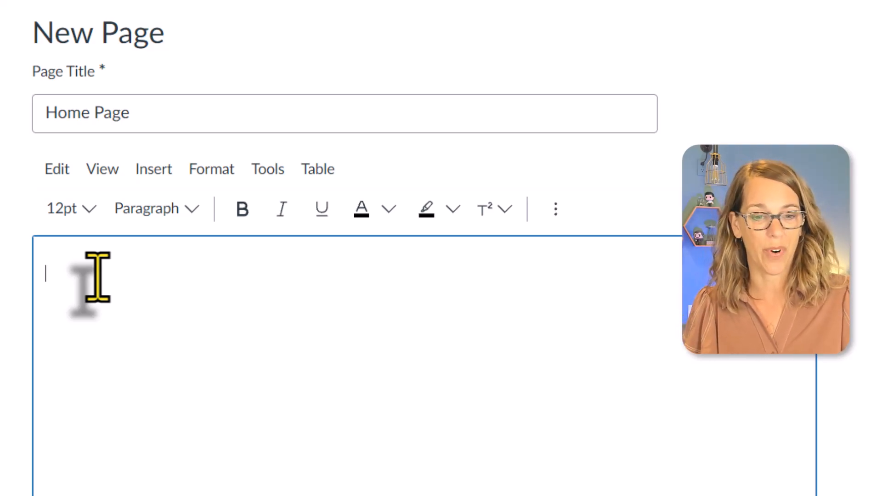
type("Welcome to Math 101")
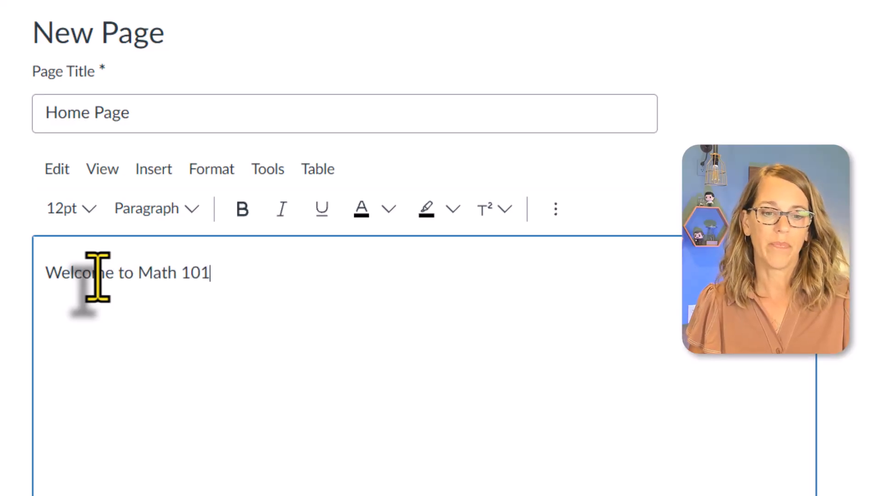
left_click_drag(220, 278, 44, 276)
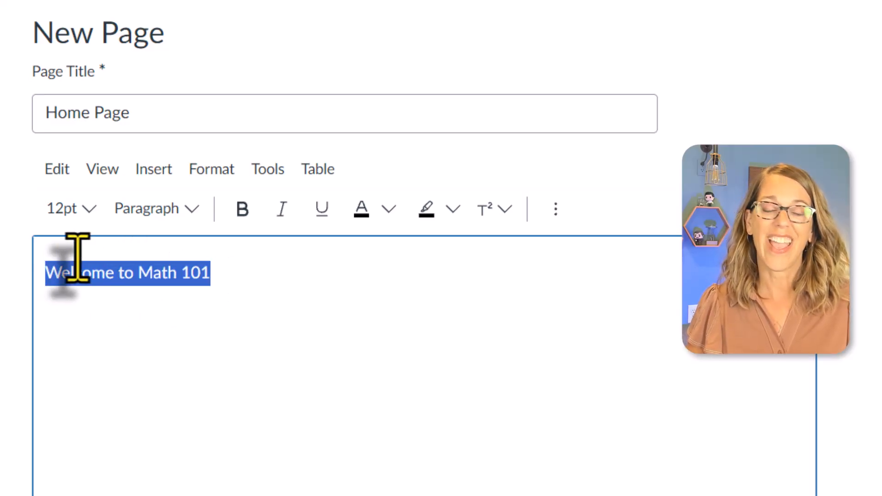
left_click(192, 209)
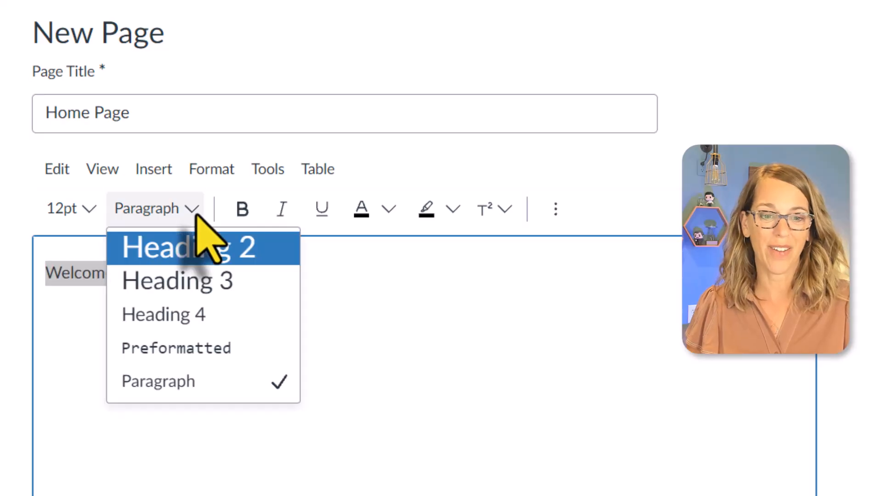
left_click(207, 257)
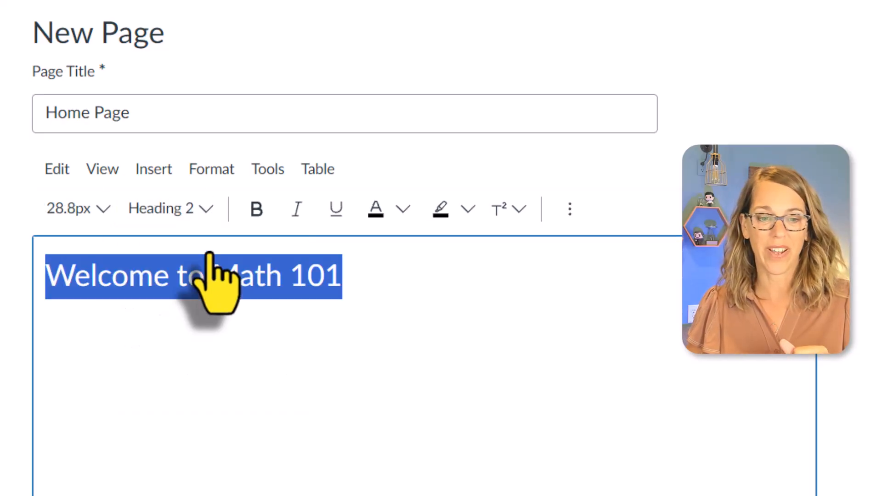
Step: Below the heading, add the lines "We meet Mondays and Wednesdays", "In Max Hall, Rm 2207" and "10:00 - 11:50"
left_click(374, 285)
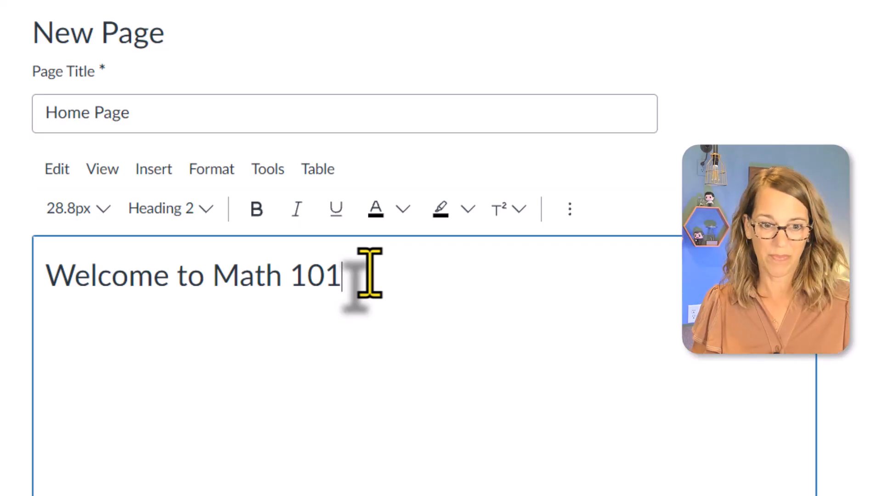
key("Return")
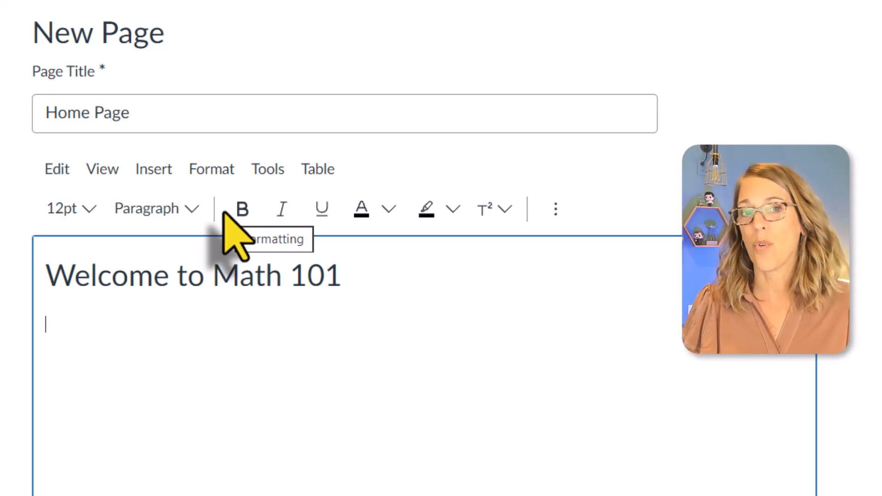
type("W")
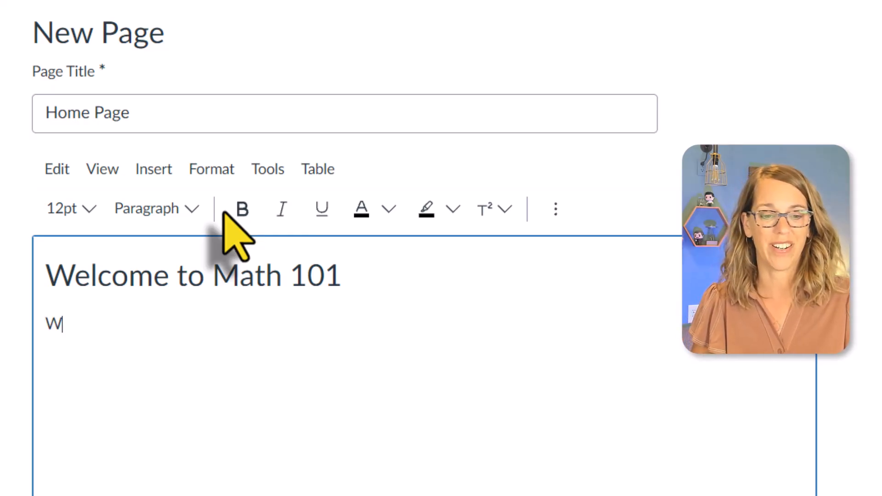
type("e meet Mondays and Wednesdays")
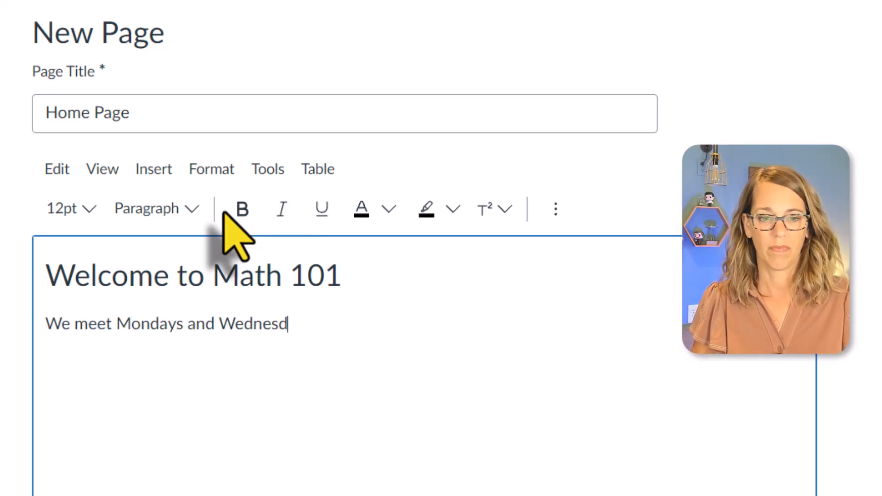
key("Return")
type("In Max Hall, Rm 2207")
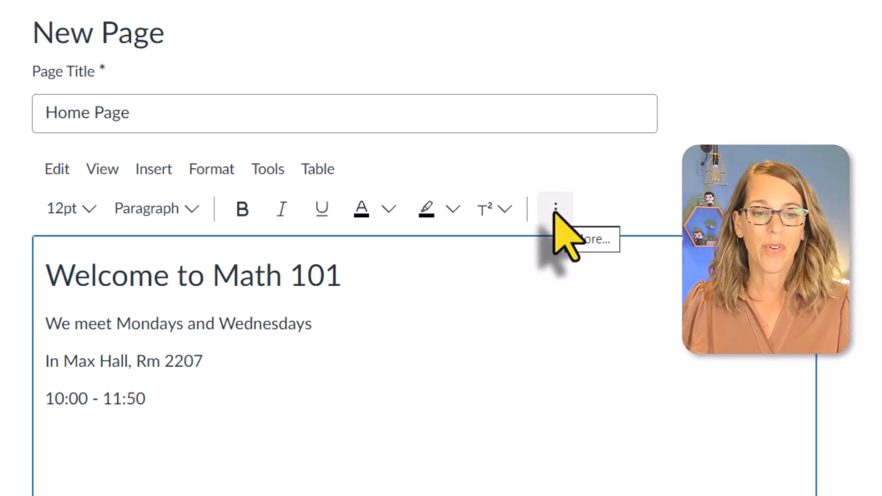
Step: Start inserting recorded media below the meeting details and select the 720p HD Camera as the video source
left_click(157, 170)
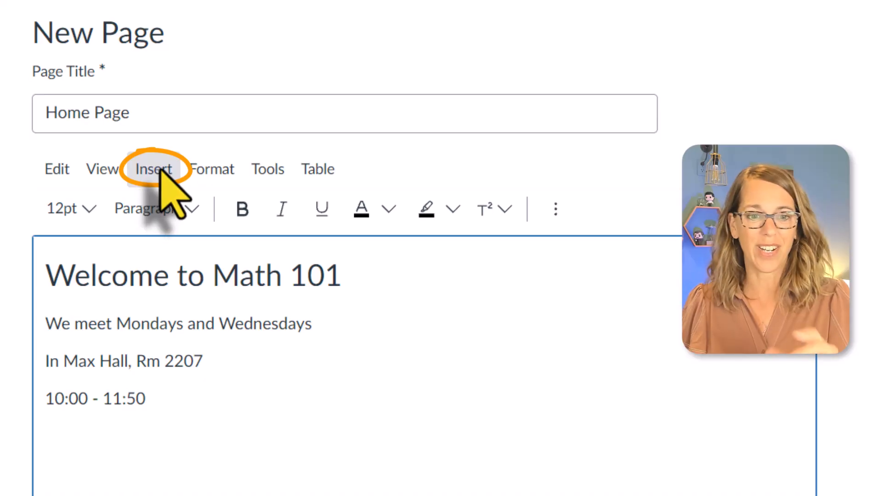
left_click(160, 169)
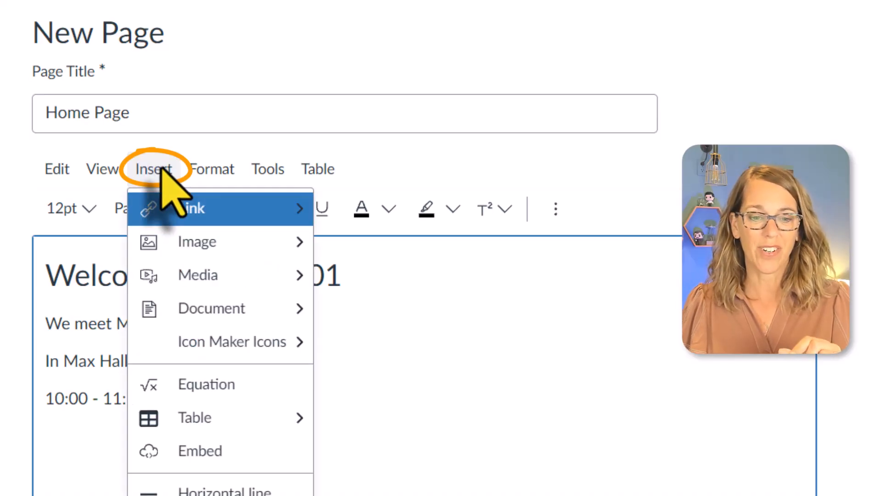
mouse_move(219, 282)
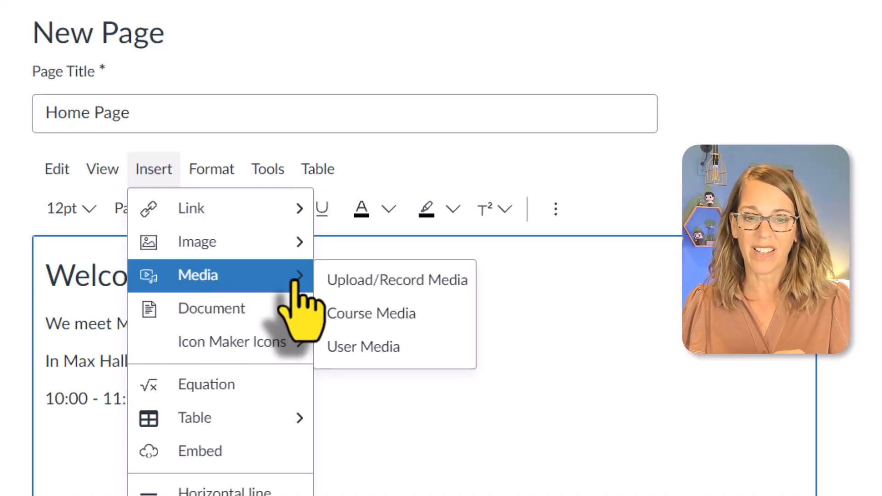
left_click(397, 281)
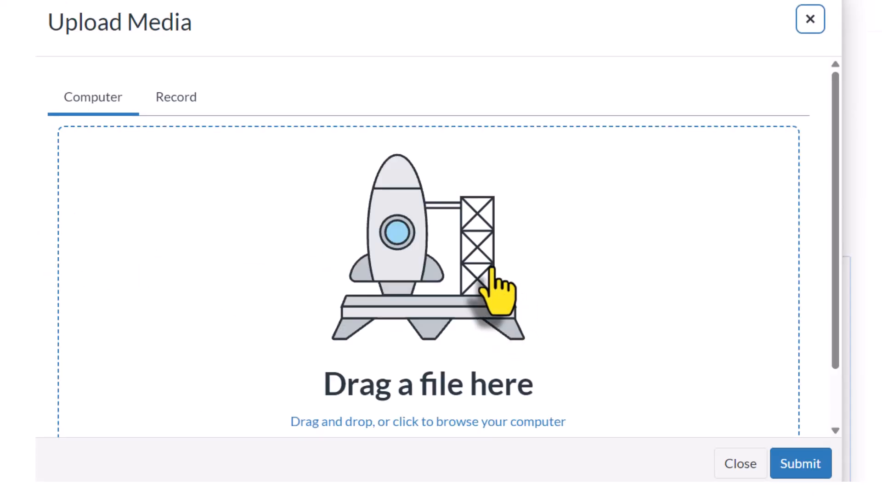
left_click(183, 100)
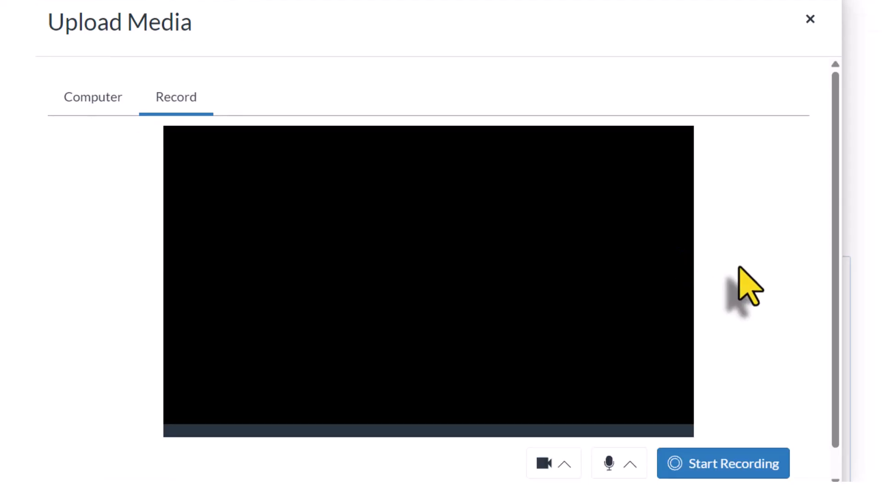
scroll(747, 284, "down", 1)
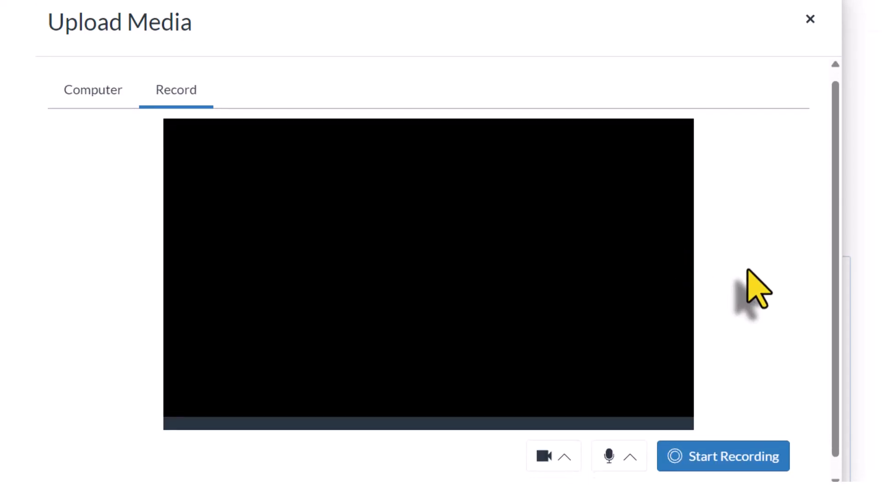
left_click(565, 436)
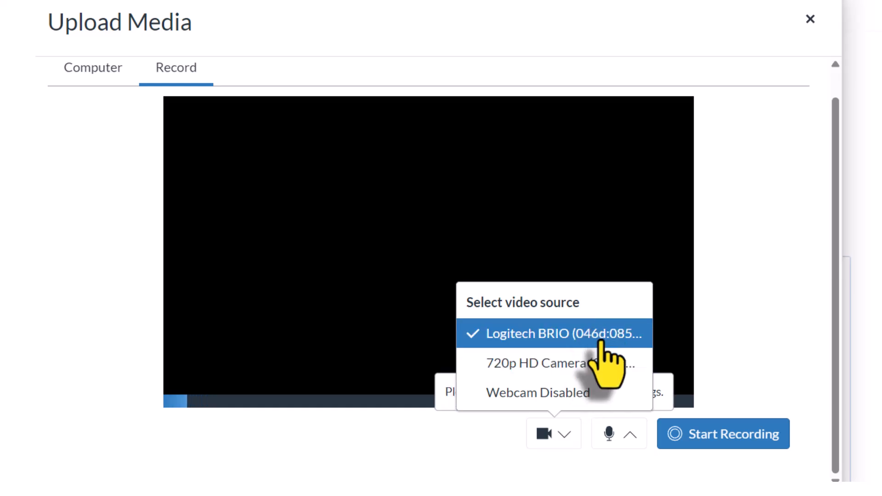
left_click(595, 365)
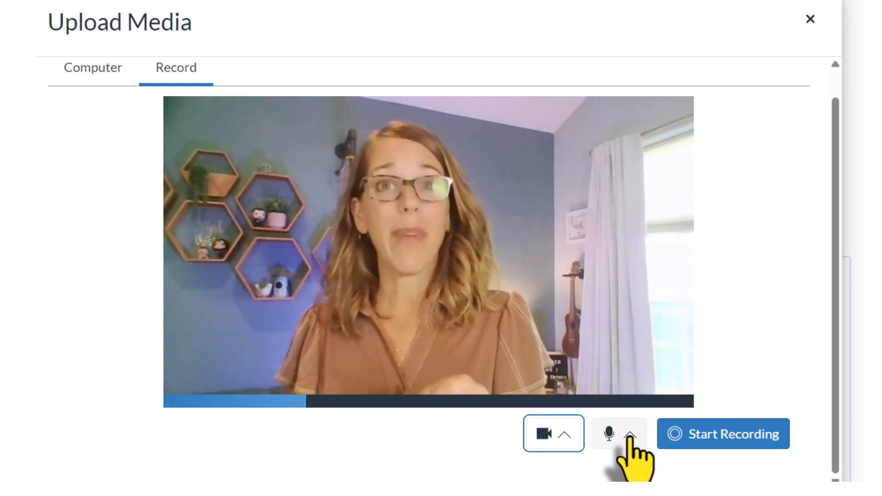
Step: Record a short webcam welcome video, finish the recording and save it into the page
left_click(740, 429)
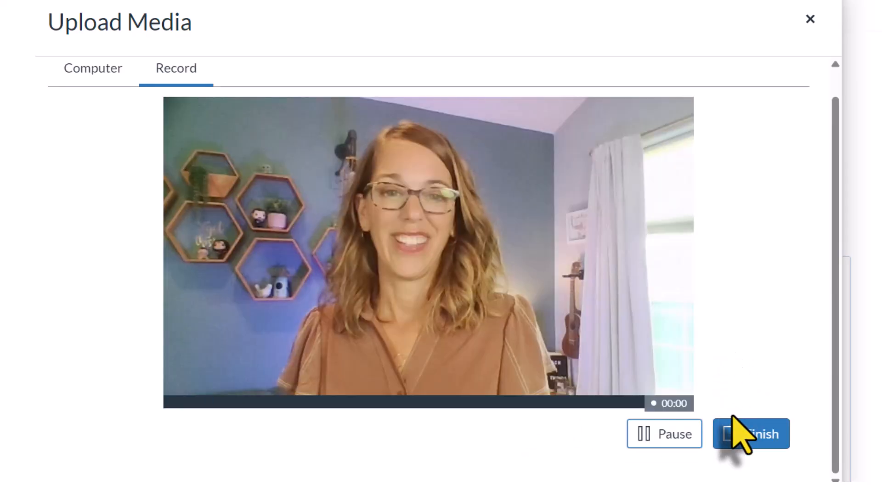
left_click(738, 429)
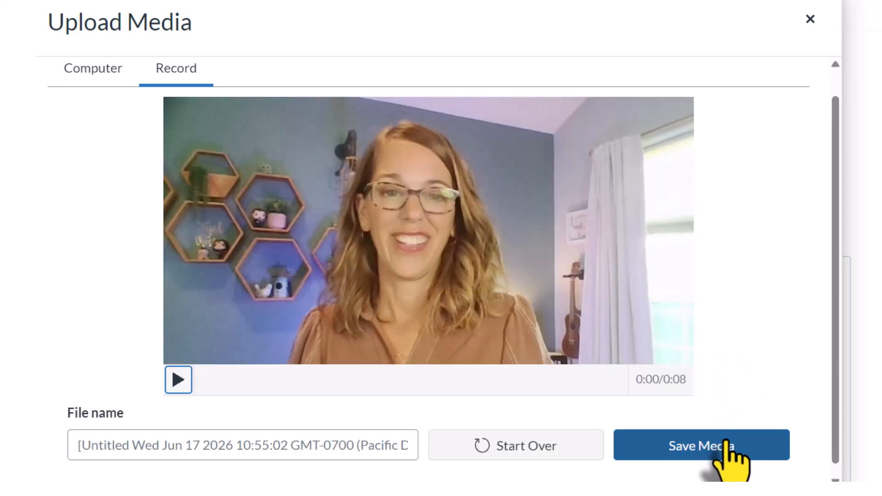
left_click(732, 461)
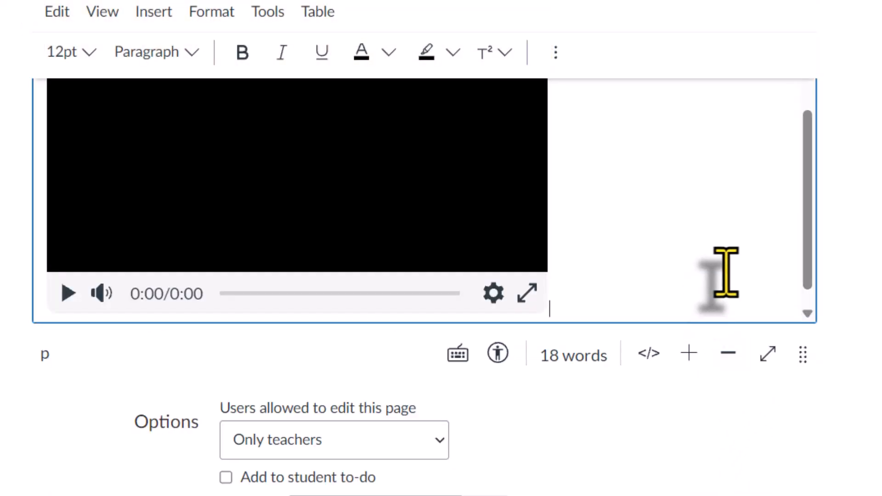
Step: Make the page's content editing area taller to fit the embedded video
scroll(726, 272, "up", 3)
scroll(726, 273, "up", 3)
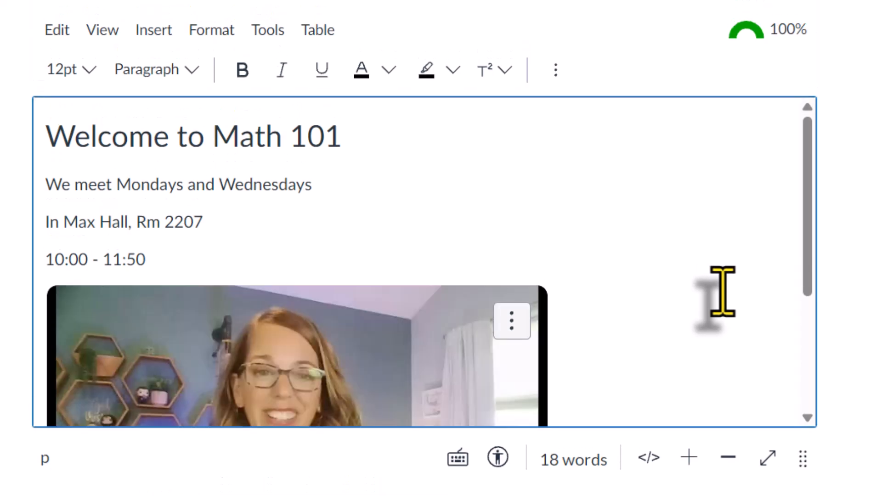
scroll(719, 303, "down", 4)
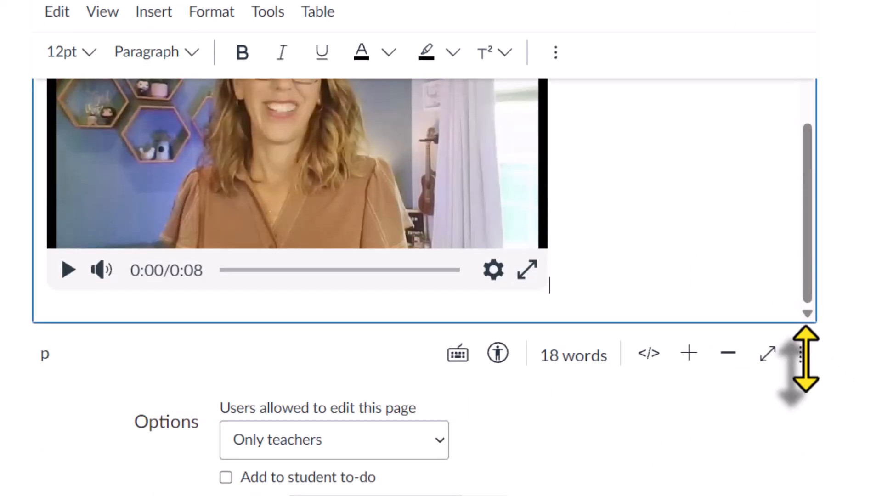
left_click_drag(803, 458, 806, 495)
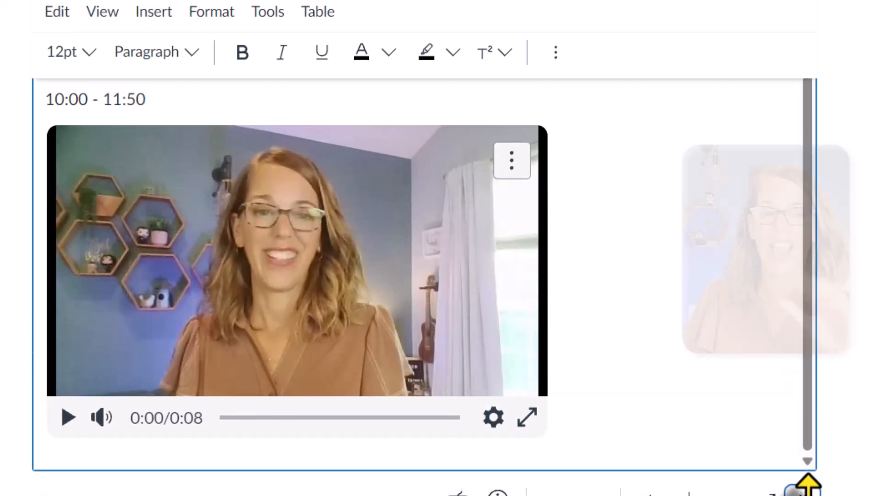
Step: Center-align the entire page content, from the "Welcome to Math 101" heading through the embedded video
left_click(608, 404)
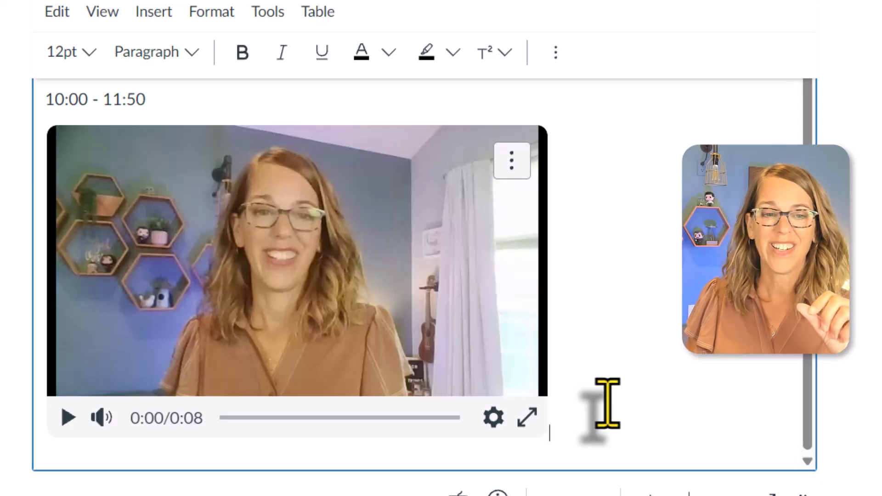
scroll(608, 404, "up", 1)
scroll(610, 401, "up", 5)
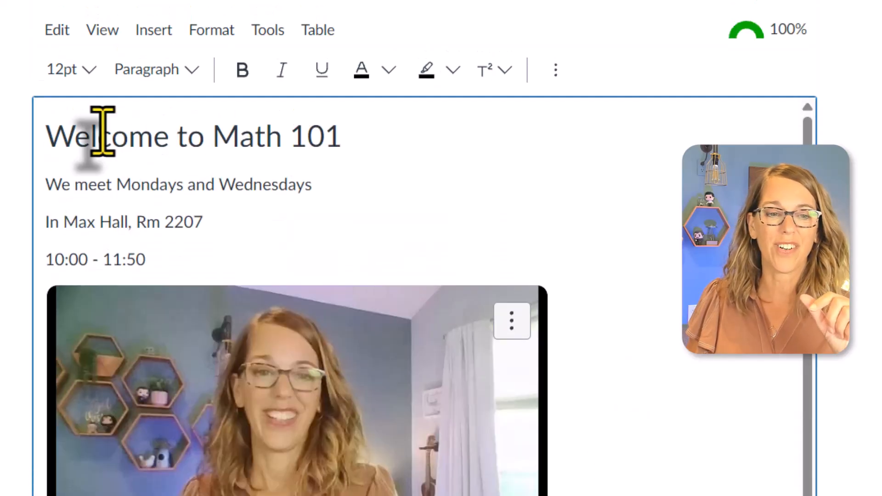
left_click_drag(44, 138, 631, 415)
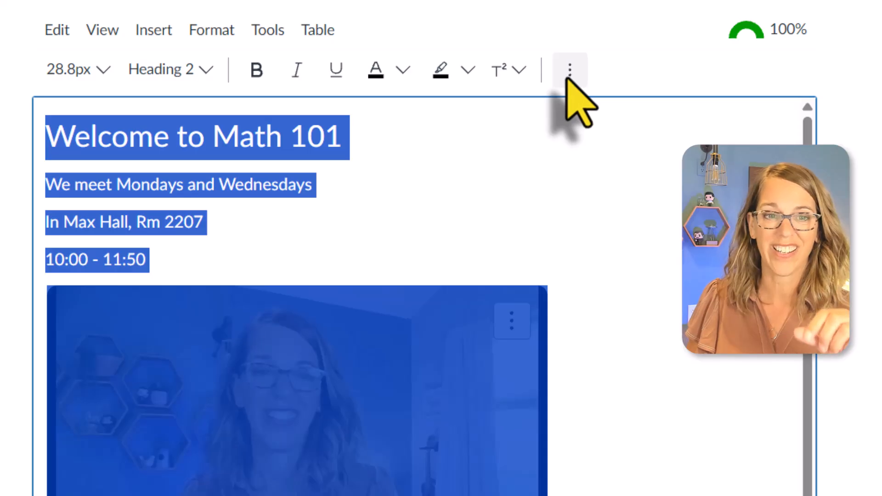
left_click(220, 31)
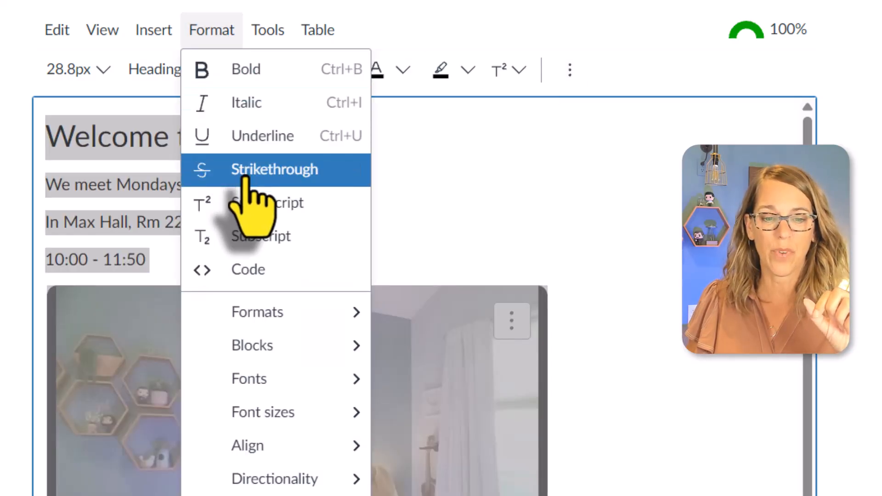
mouse_move(276, 442)
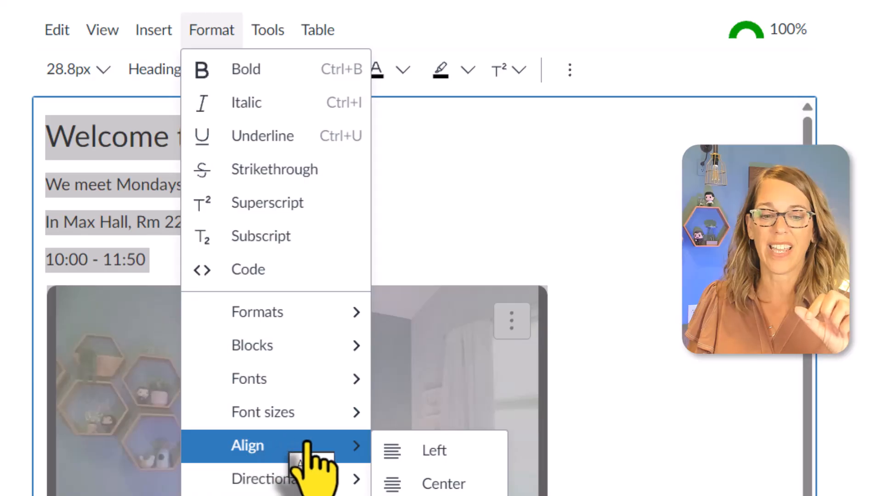
left_click(456, 485)
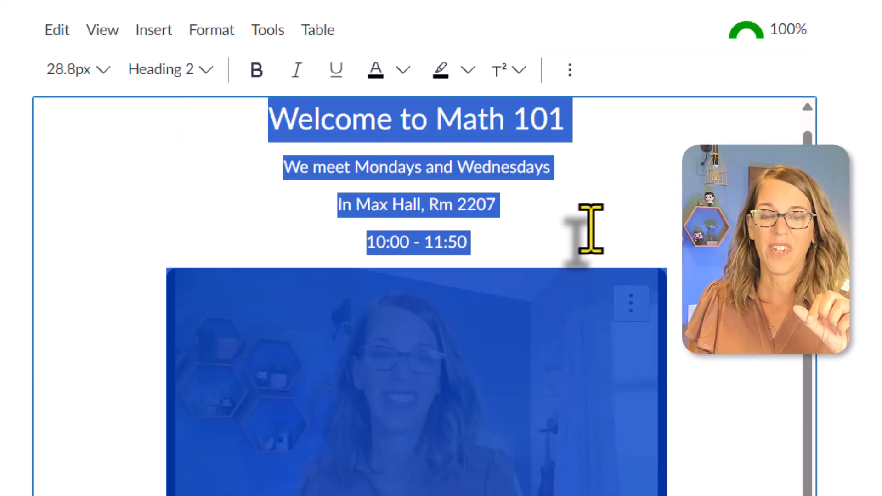
left_click(570, 75)
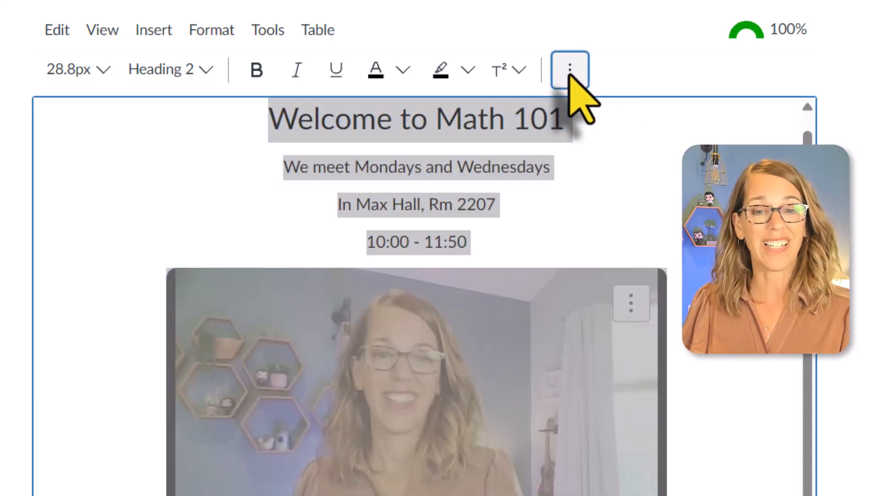
Step: Reveal the editor's additional formatting tools and look at the text alignment options
left_click(569, 70)
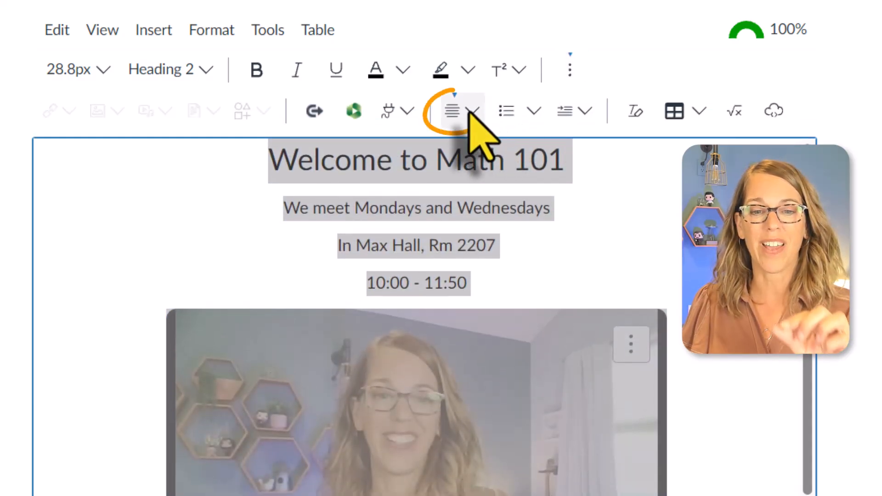
left_click(472, 133)
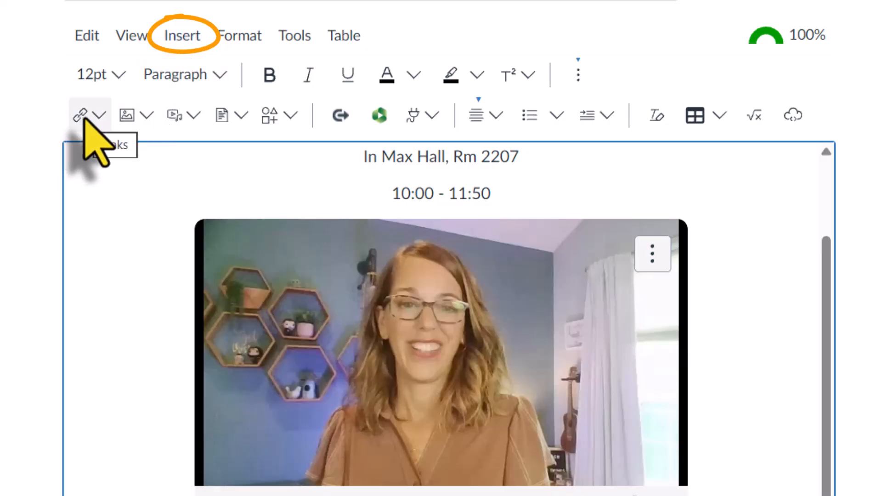
Step: Insert a course link to the Week 1 module below the welcome video
left_click(195, 39)
mouse_move(202, 68)
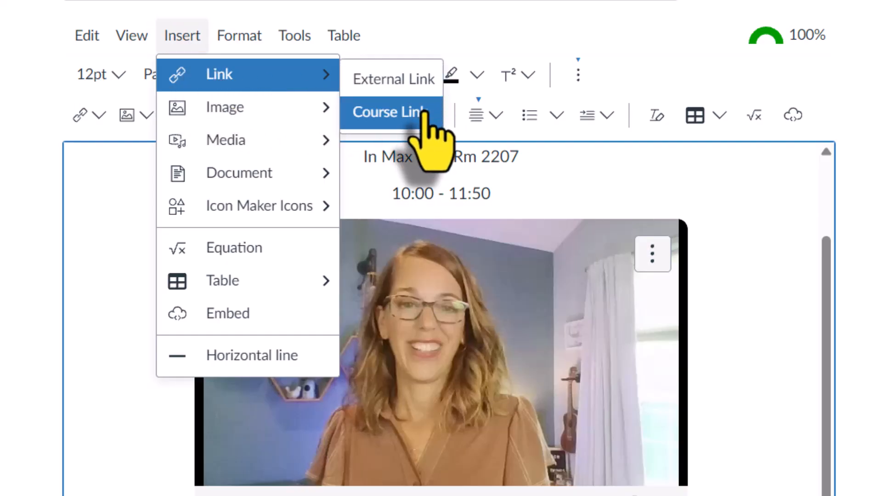
left_click(403, 112)
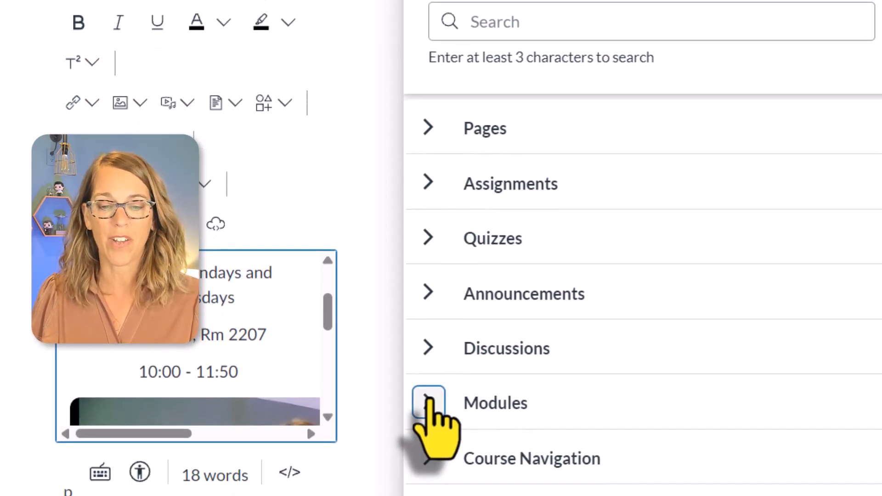
left_click(428, 425)
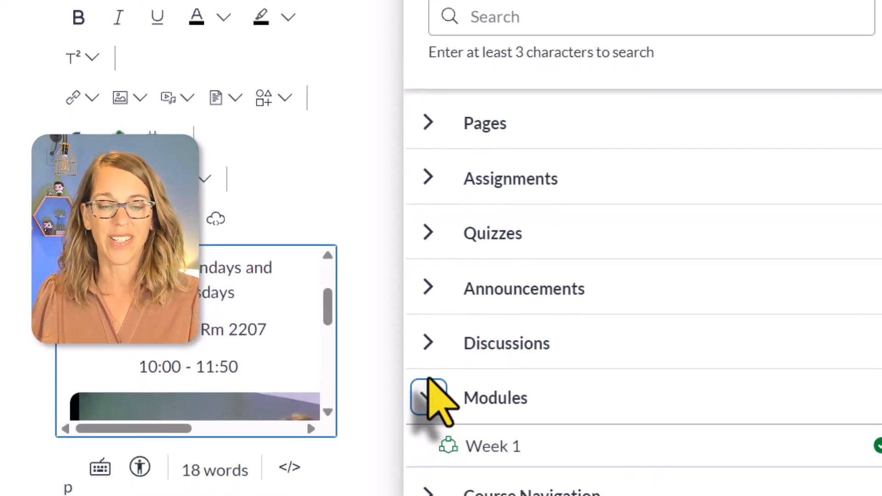
left_click(505, 445)
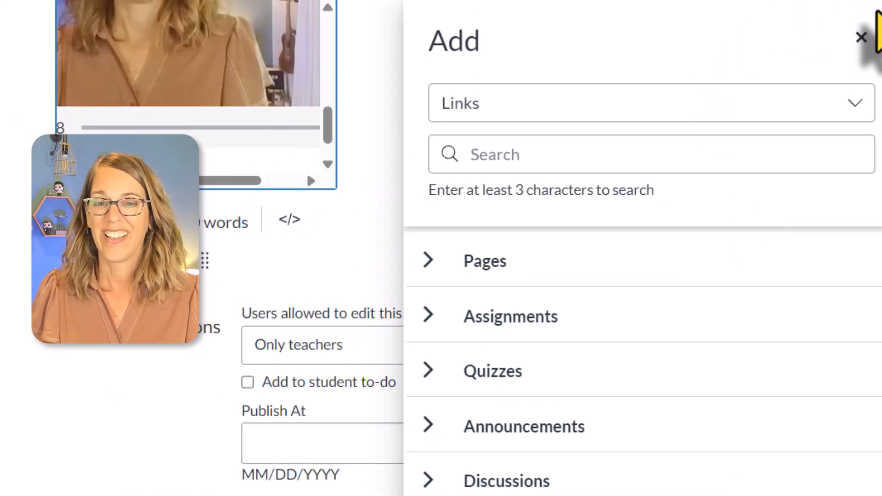
left_click(860, 38)
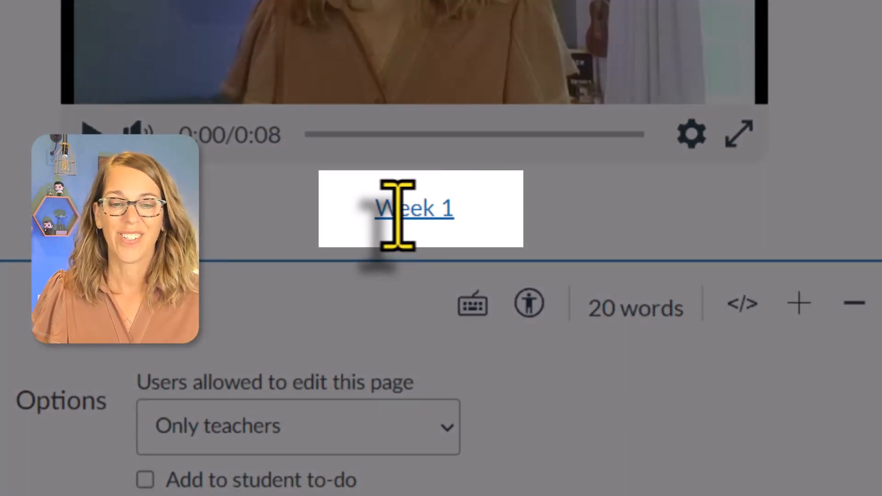
Step: Change the "Week 1" link's text to START and place the cursor after it
left_click_drag(396, 215, 455, 209)
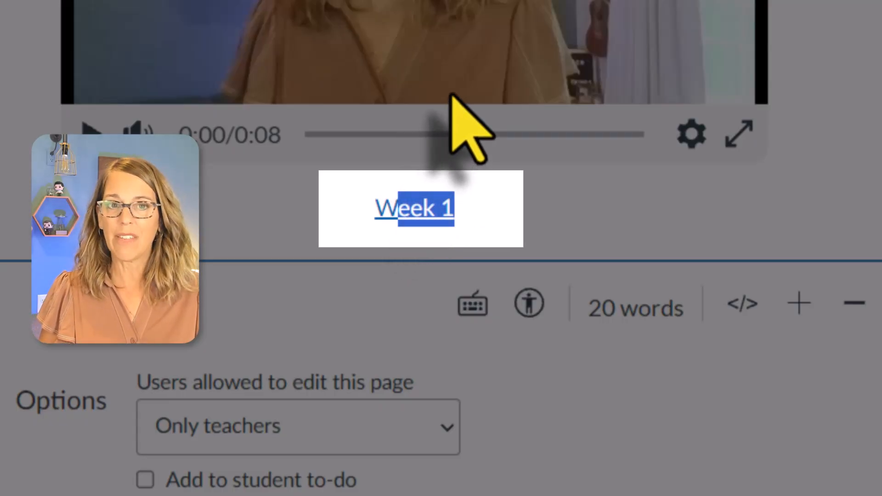
type("START")
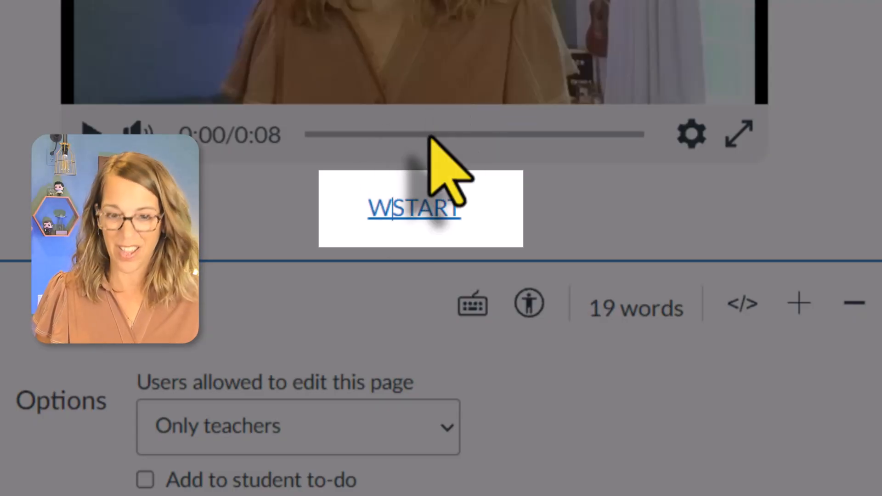
left_click(481, 212)
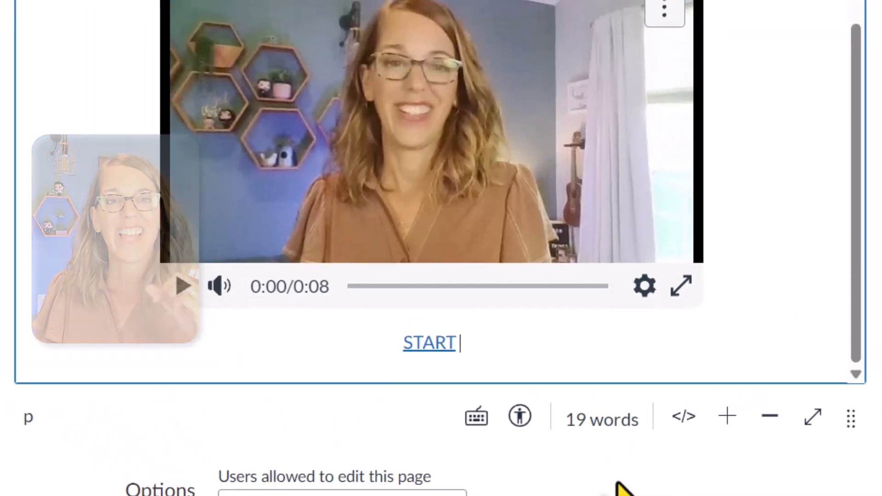
Step: Insert a course link to the Syllabus from Course Navigation, directly after the START link
scroll(652, 490, "up", 5)
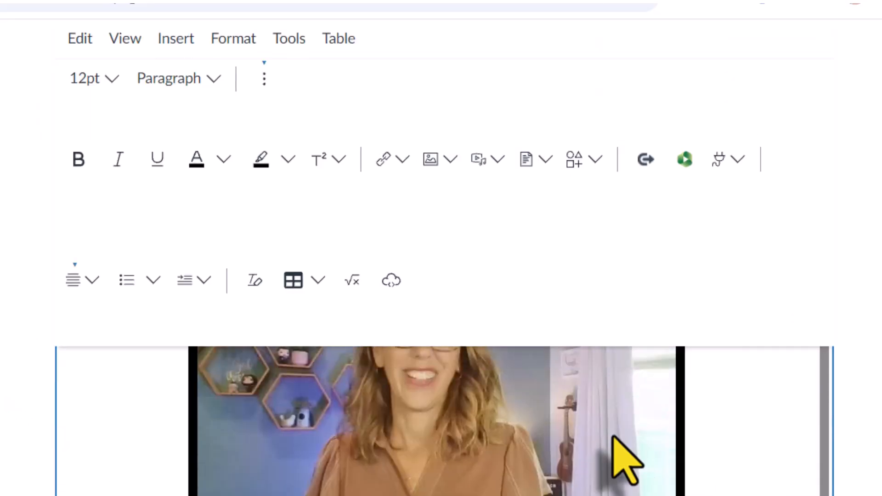
left_click(176, 36)
mouse_move(207, 78)
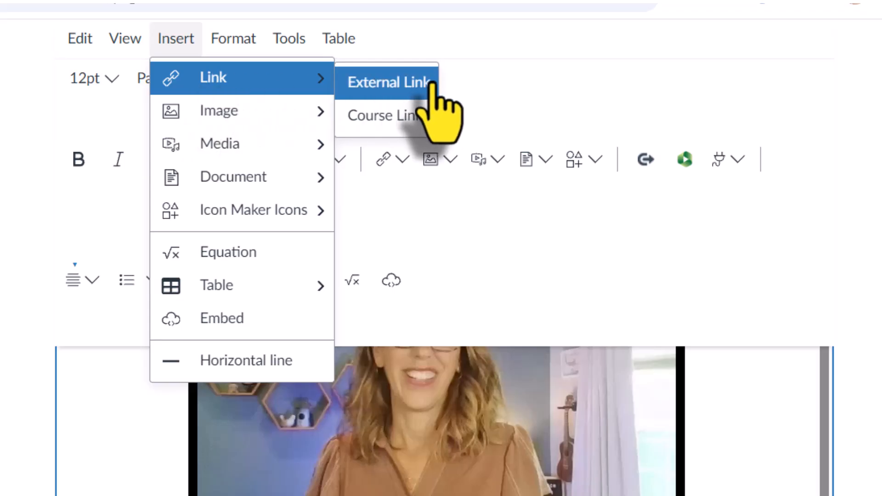
left_click(408, 115)
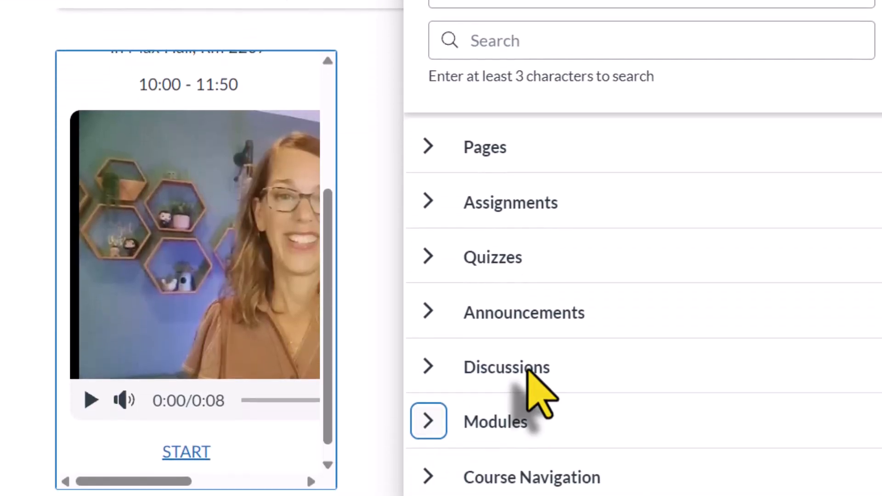
left_click(429, 448)
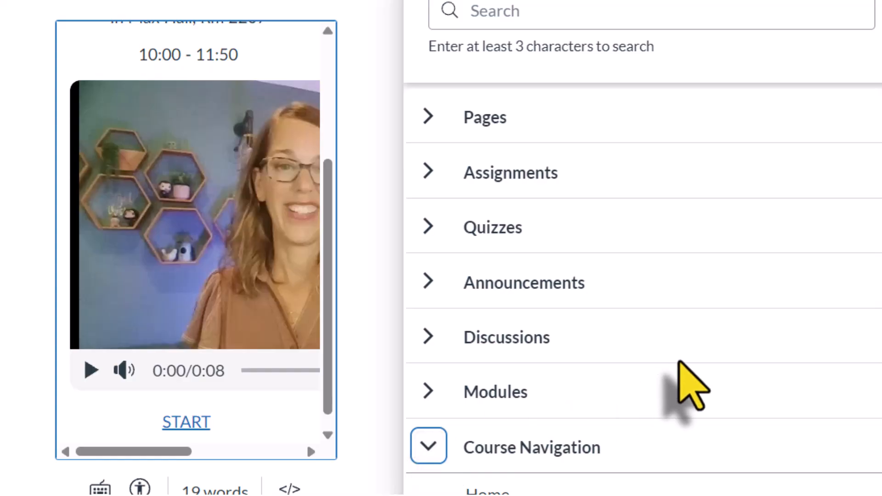
scroll(679, 384, "down", 5)
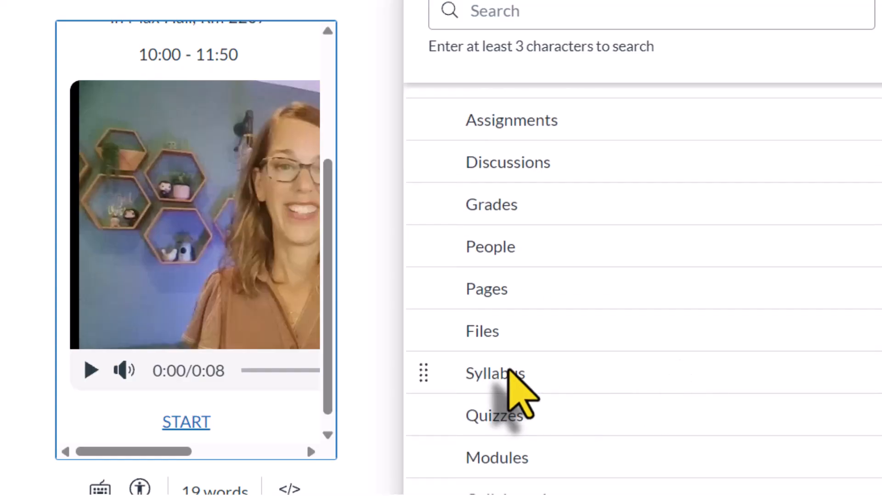
left_click(509, 368)
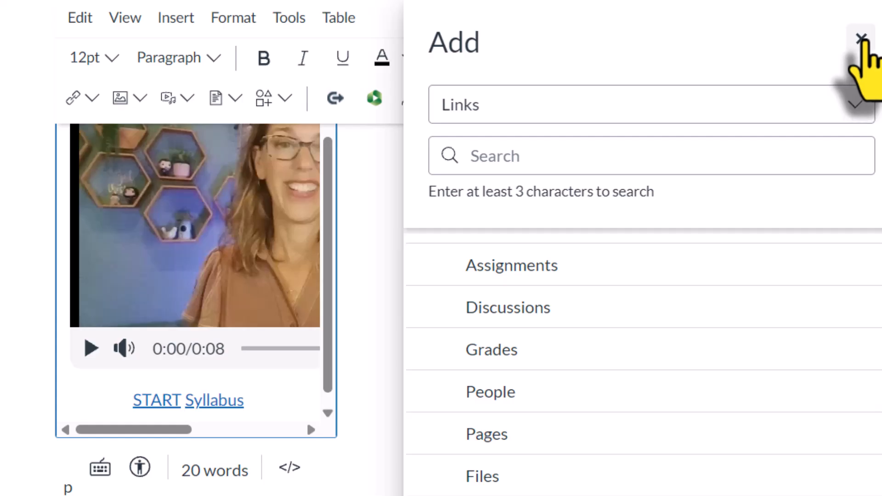
left_click(862, 39)
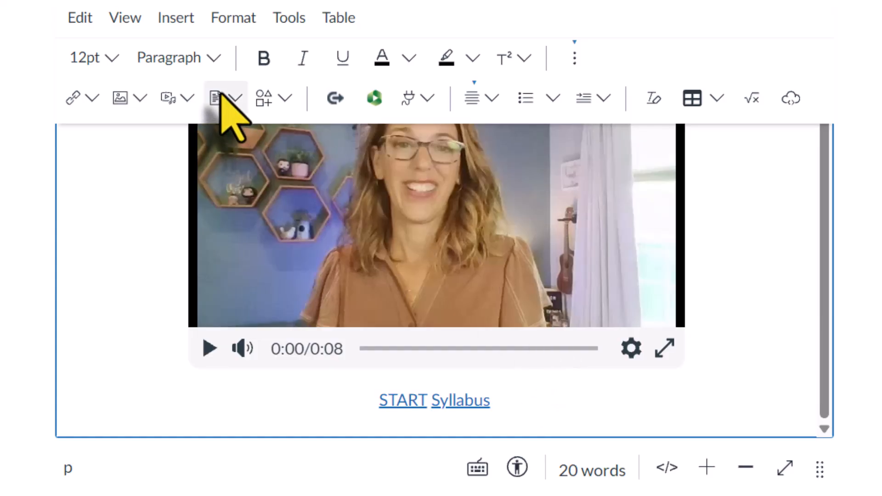
Step: Insert a course link to the "Drop-In Office Hours for Help and Questions" page after the Syllabus link
left_click(191, 20)
mouse_move(213, 62)
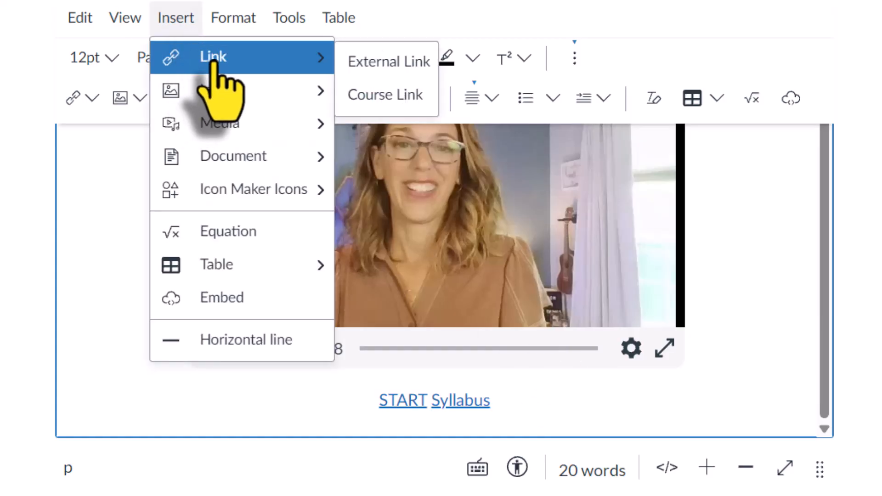
left_click(409, 96)
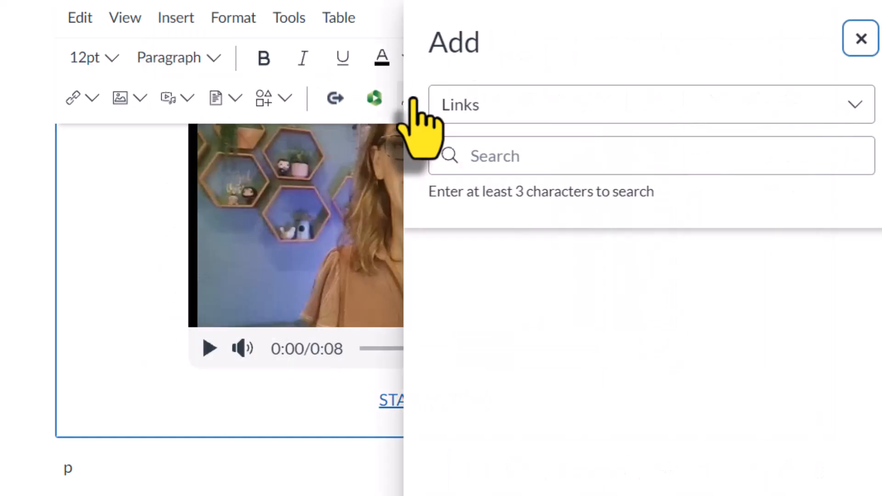
scroll(615, 468, "down", 5)
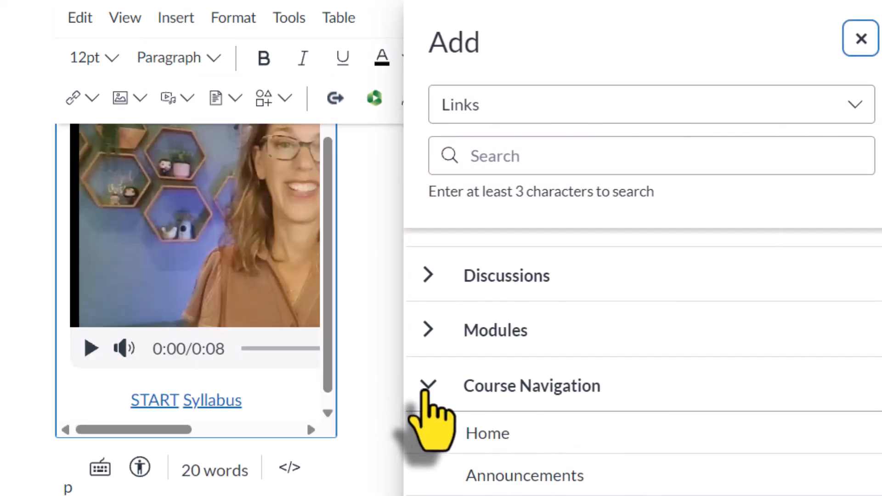
left_click(428, 385)
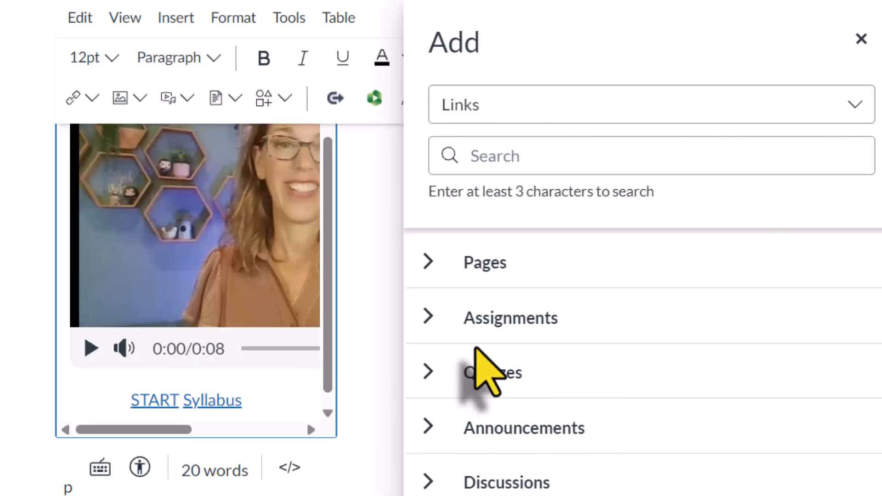
left_click(428, 262)
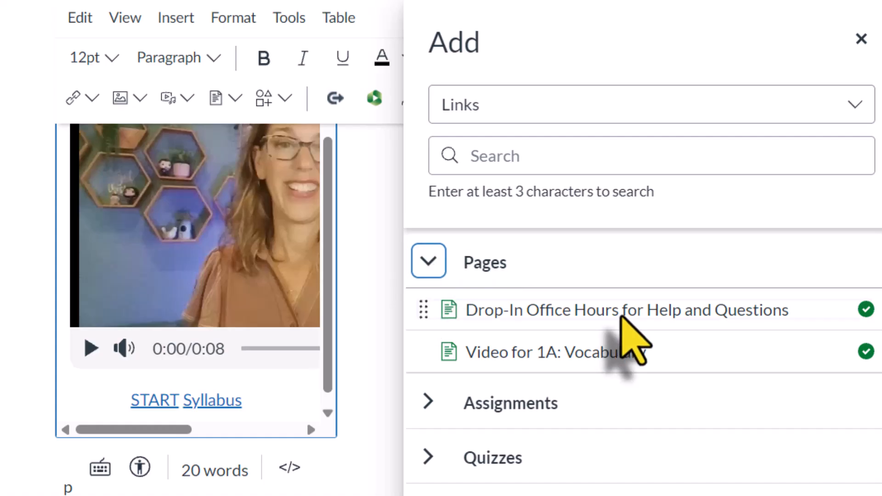
left_click(624, 312)
left_click(861, 39)
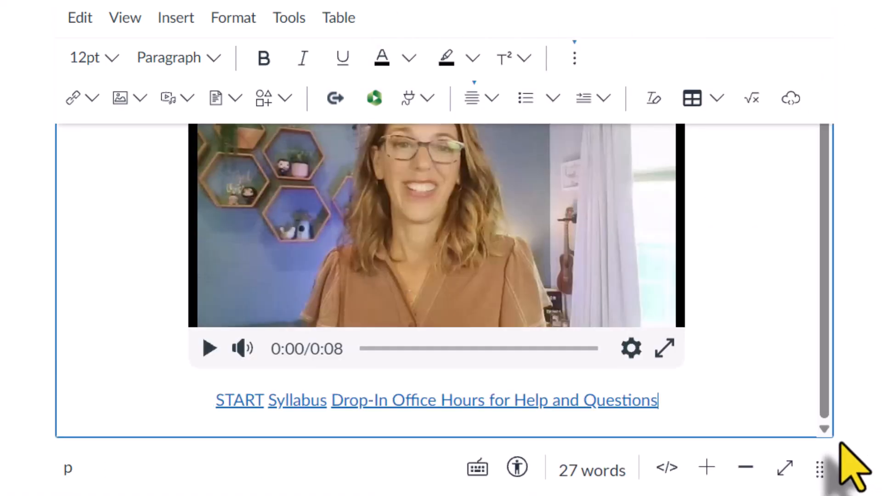
Step: Make the content editing area taller and shorten the third link's text to "Office Hours"
left_click_drag(820, 468, 801, 495)
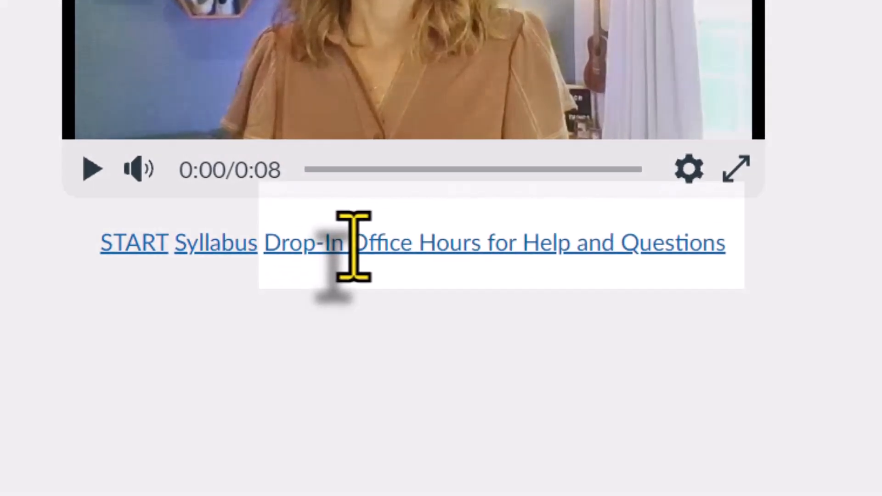
double_click(378, 326)
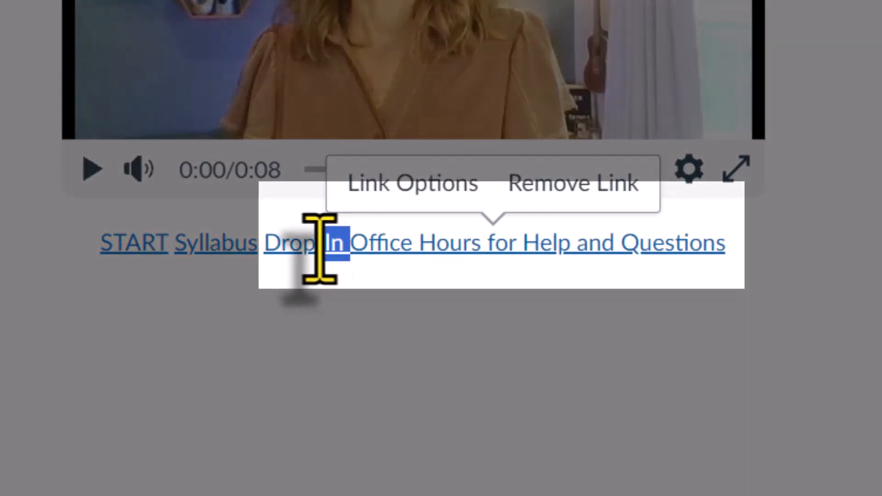
left_click_drag(320, 248, 266, 253)
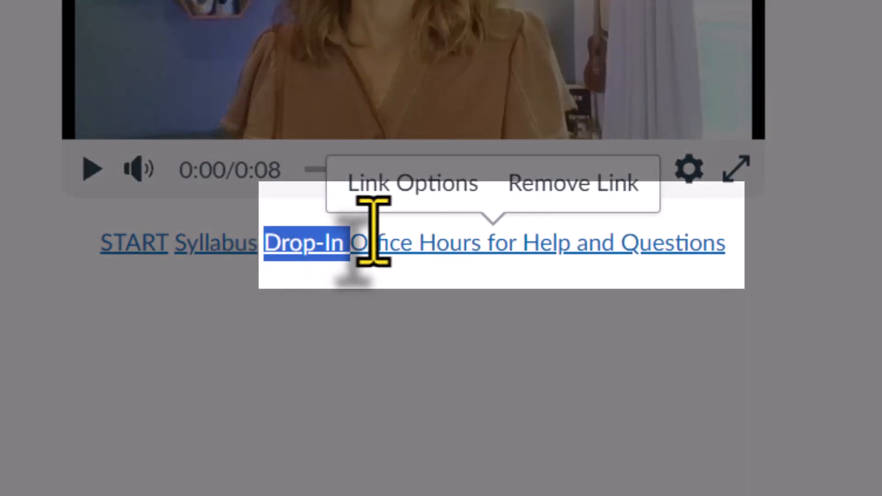
key("BackSpace")
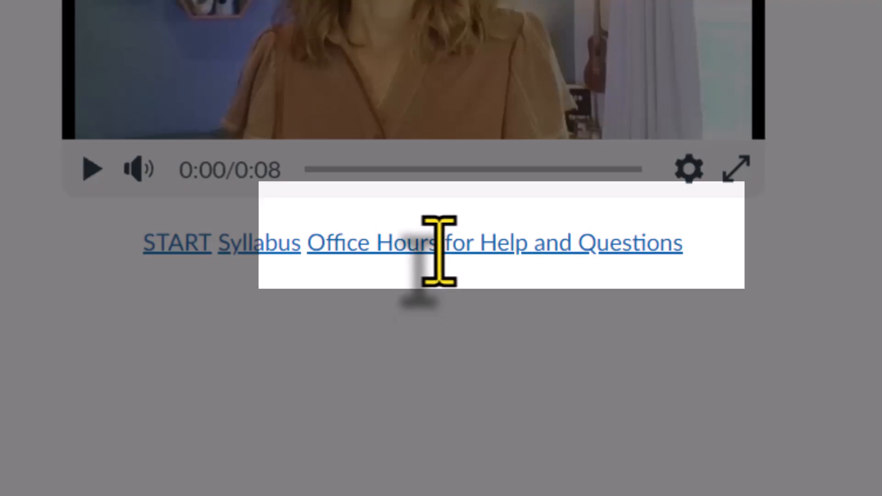
left_click_drag(438, 250, 679, 276)
key("BackSpace")
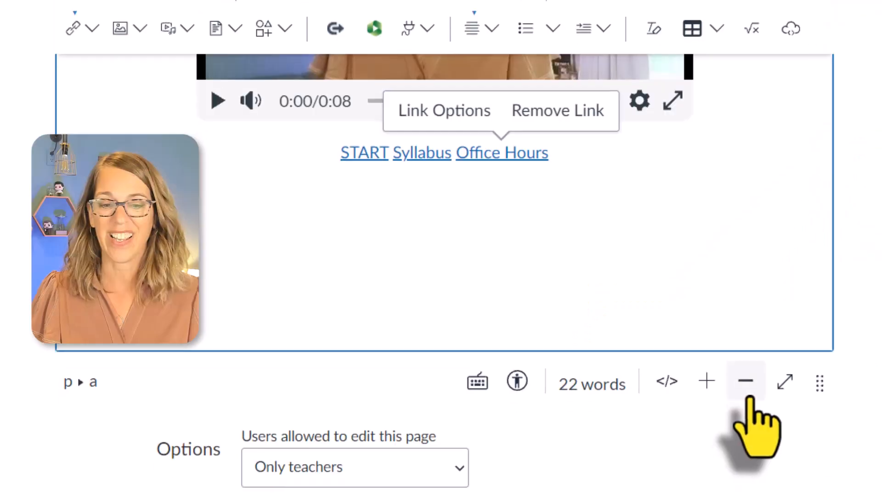
Step: Save the home page without publishing it
scroll(776, 368, "down", 5)
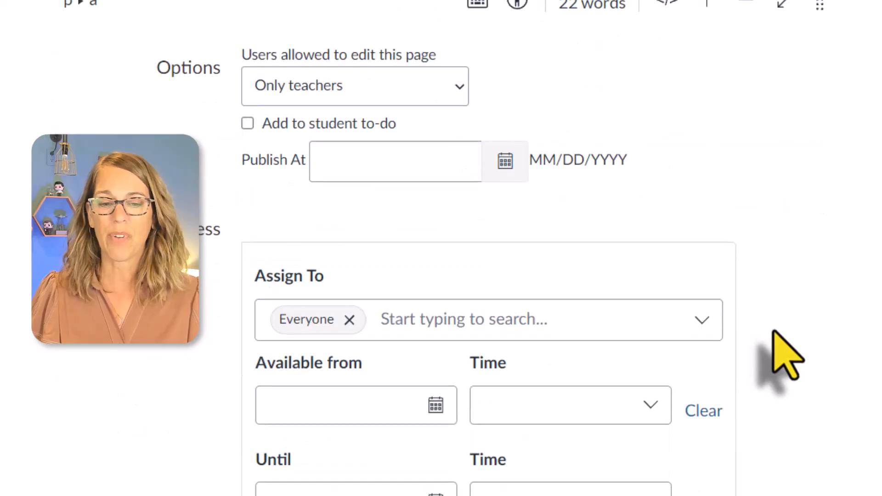
scroll(781, 354, "down", 4)
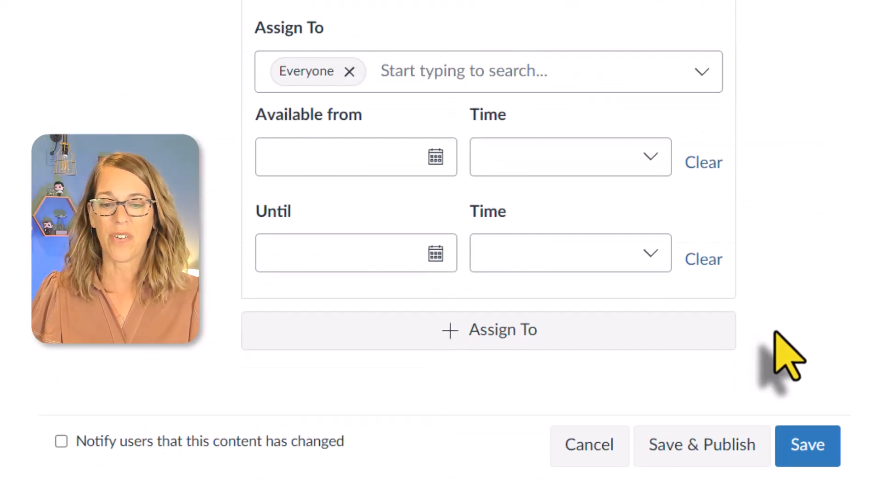
left_click(807, 452)
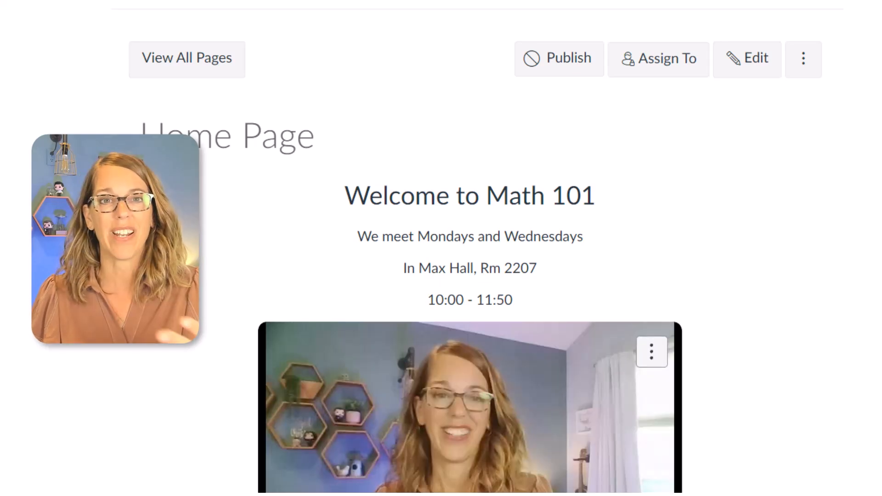
Step: Review the saved home page, reopen it for editing and switch its content to the HTML editor
scroll(470, 248, "down", 2)
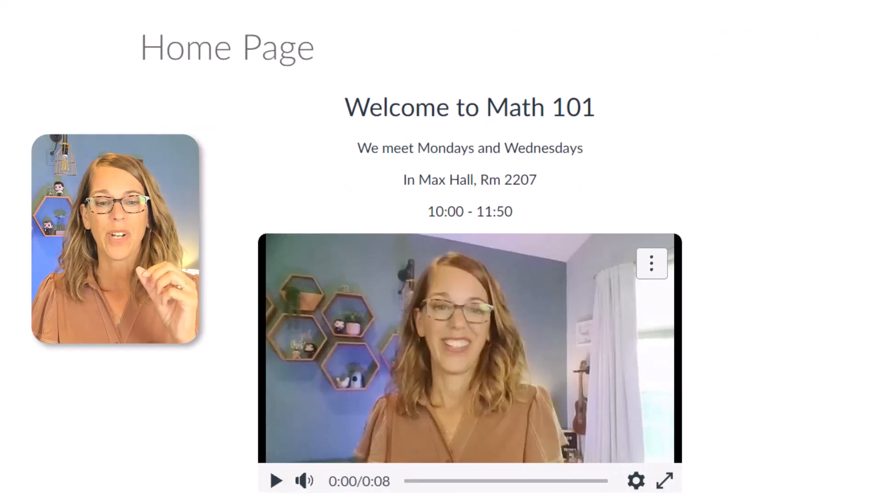
scroll(469, 248, "down", 2)
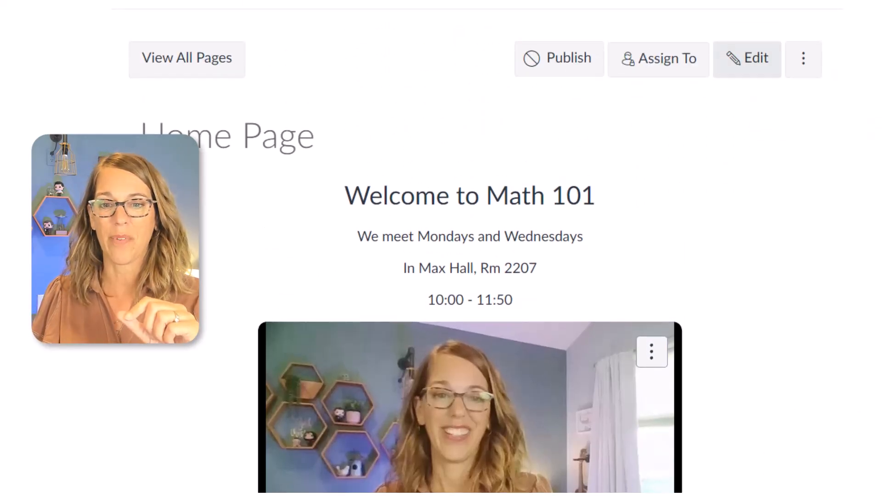
left_click(747, 59)
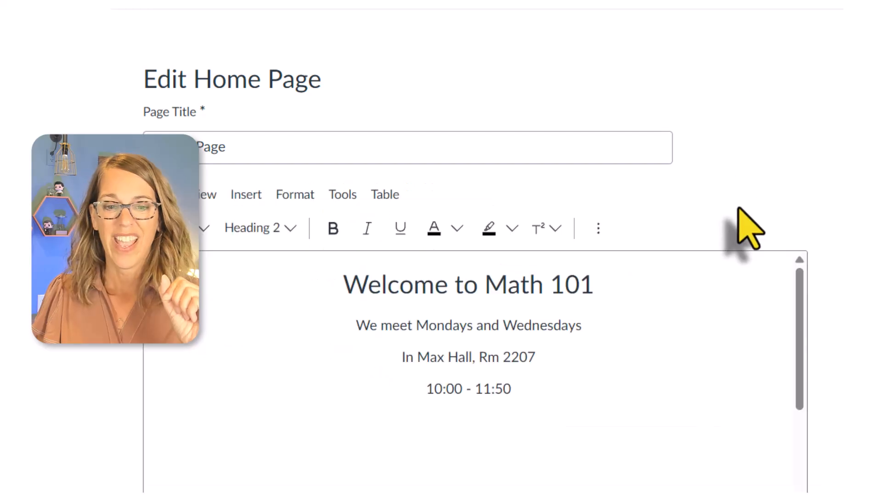
scroll(698, 331, "down", 2)
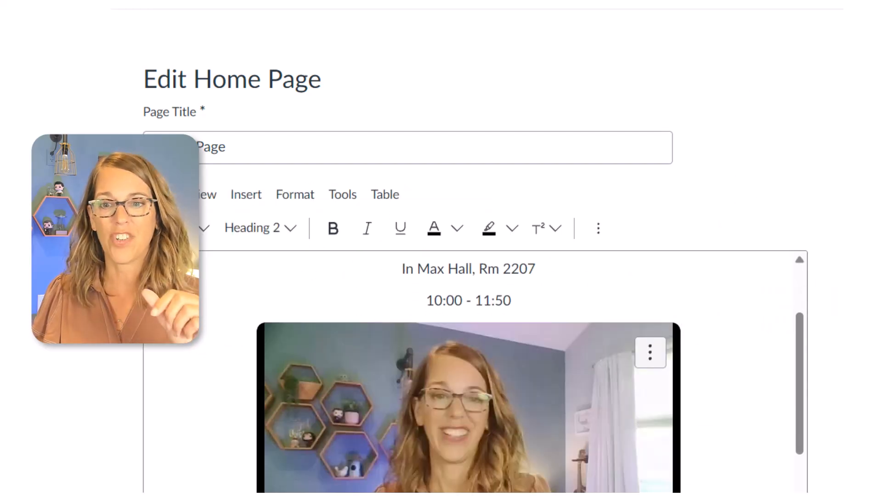
scroll(538, 168, "down", 5)
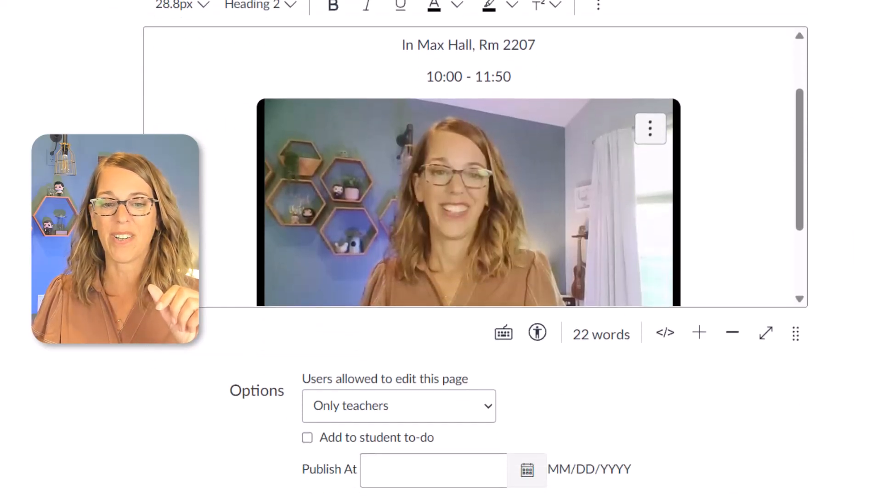
left_click(665, 334)
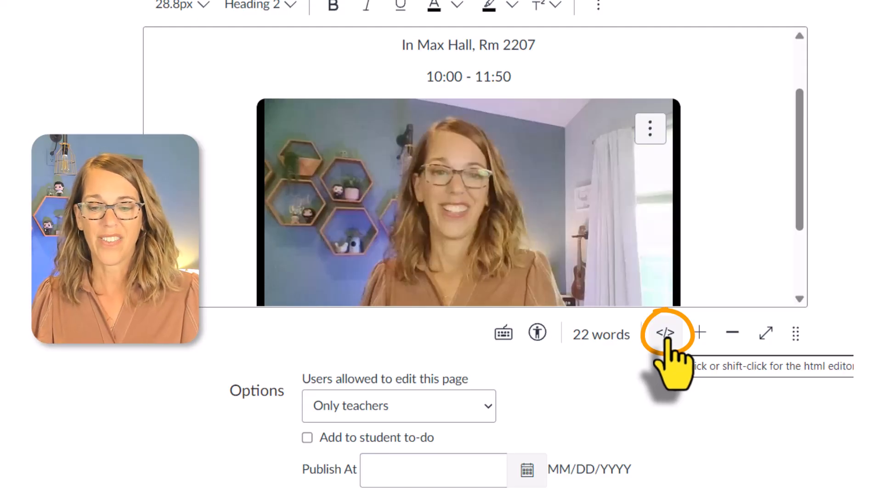
left_click(665, 334)
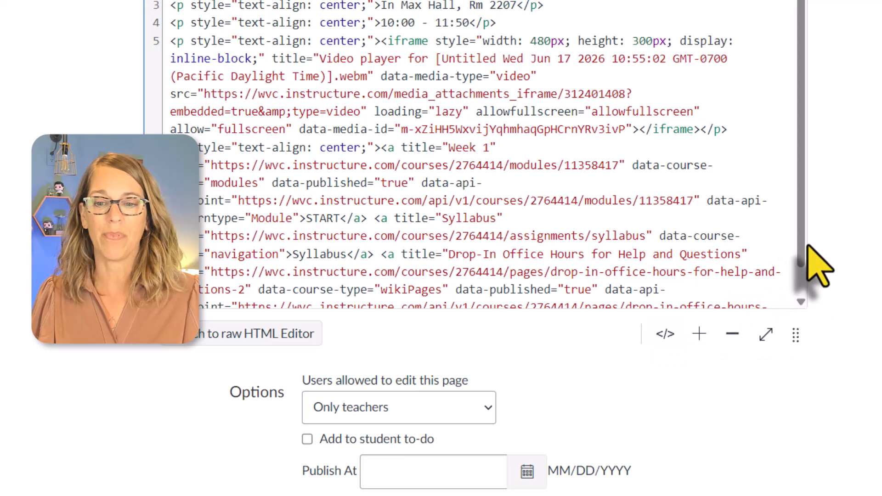
Step: Make the HTML editing area taller and copy all of the home page's HTML code
mouse_move(802, 246)
left_mouse_down()
mouse_move(808, 286)
mouse_move(811, 247)
left_mouse_up()
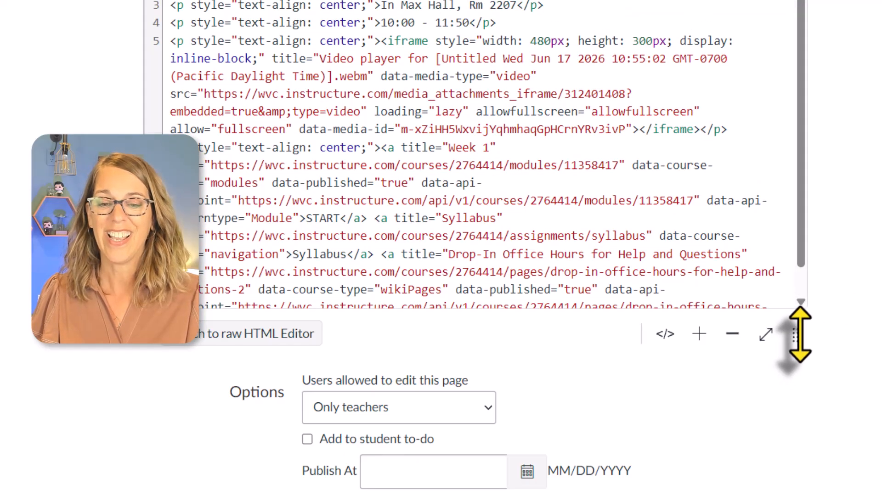
left_click_drag(795, 338, 795, 420)
scroll(788, 314, "up", 4)
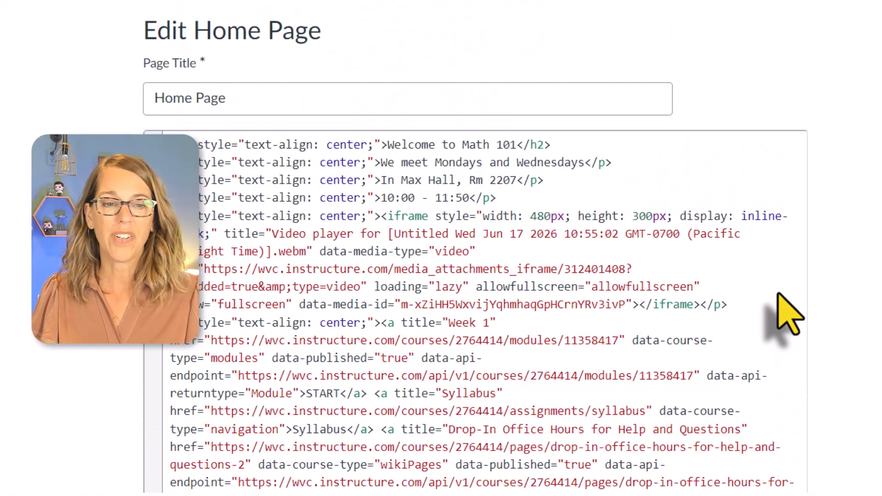
scroll(788, 315, "down", 4)
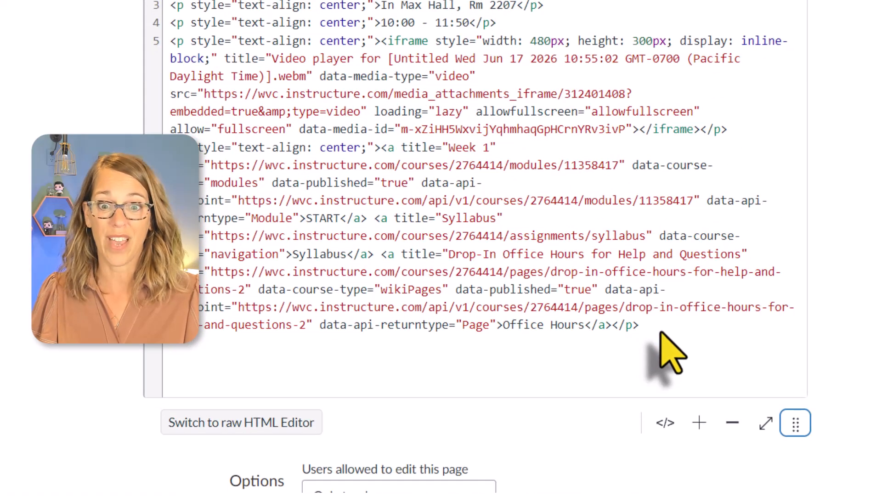
left_click(661, 335)
left_click_drag(642, 324, 171, 1)
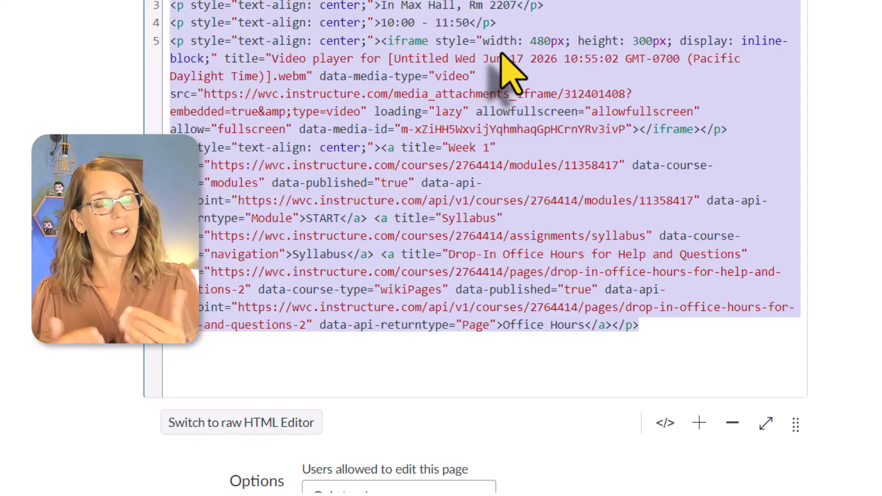
key("ctrl+c")
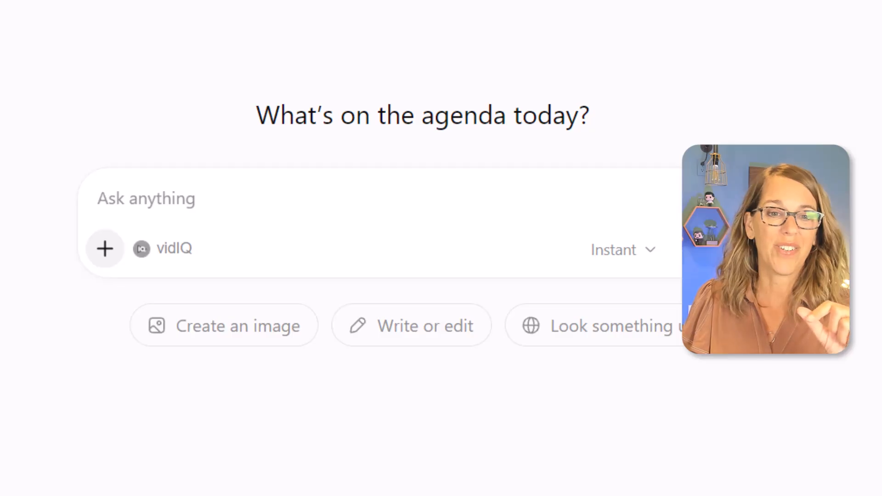
Step: Run a Google Images search for "wenatchee valley college" in a separate browser tab
left_click(411, 13)
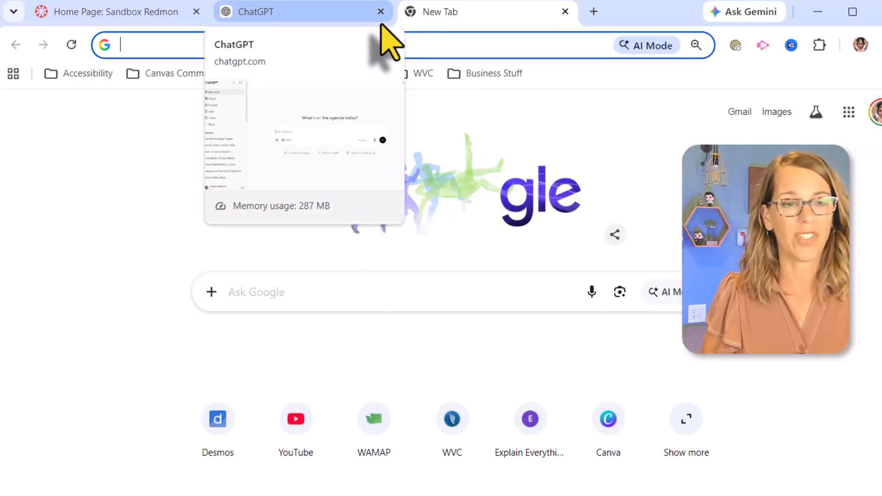
type("wenatchee val")
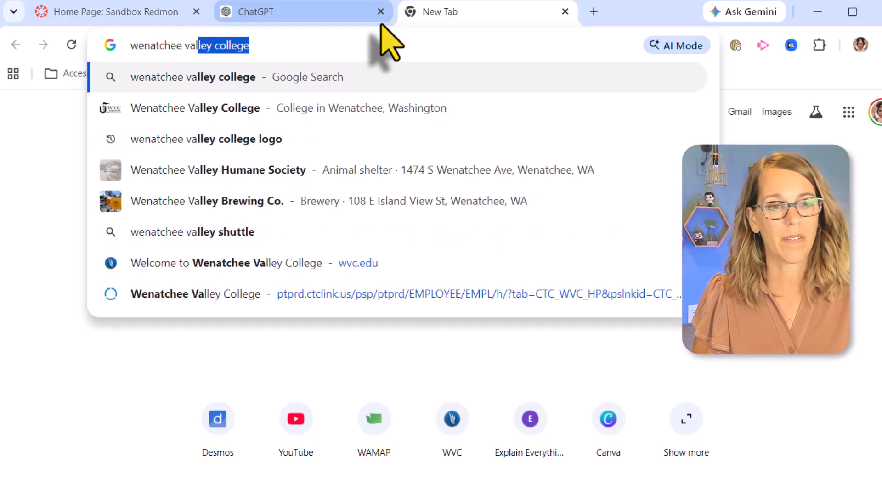
type("ley college")
key("Return")
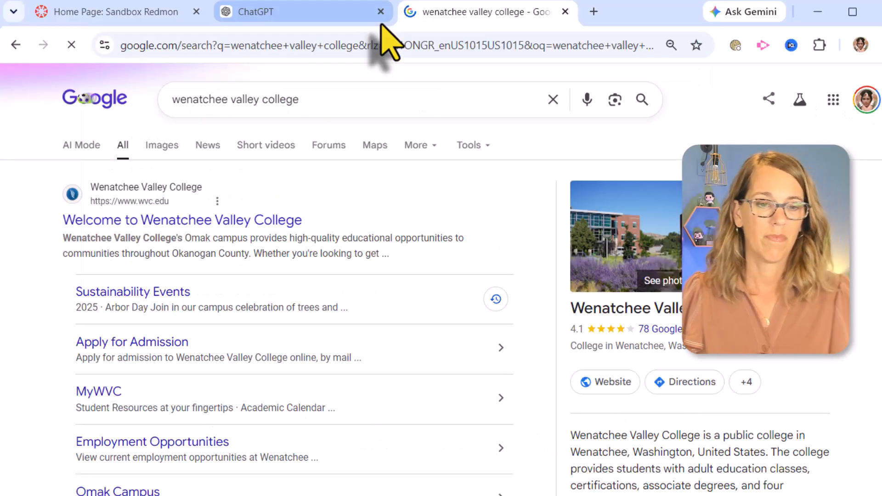
left_click(162, 146)
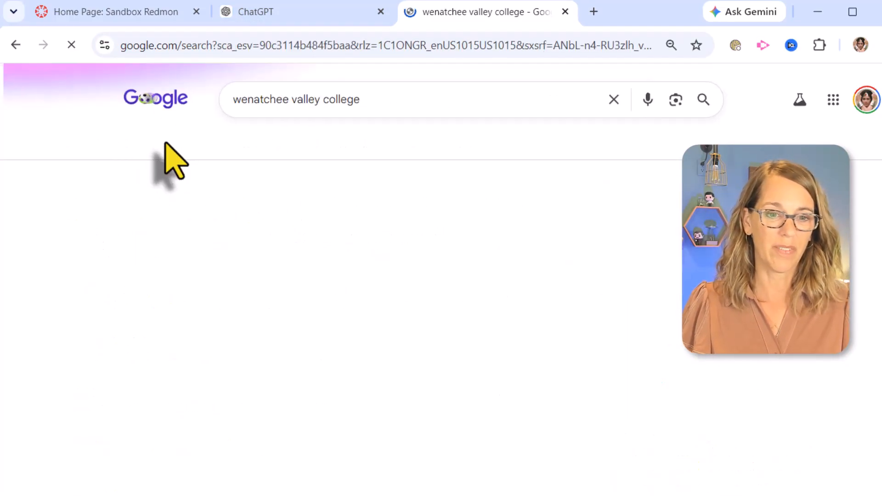
Step: Find the college's white-on-blue logo among the image results and save it to Downloads as "college colors"
scroll(627, 448, "down", 13)
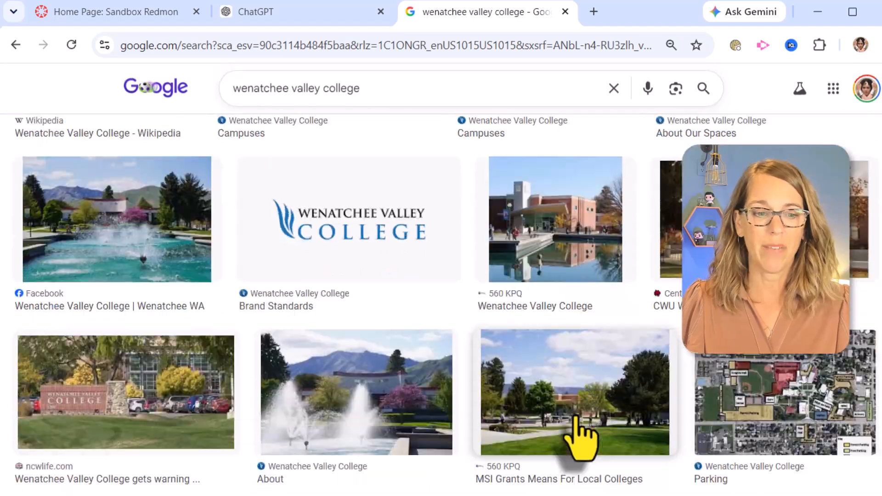
scroll(580, 432, "down", 12)
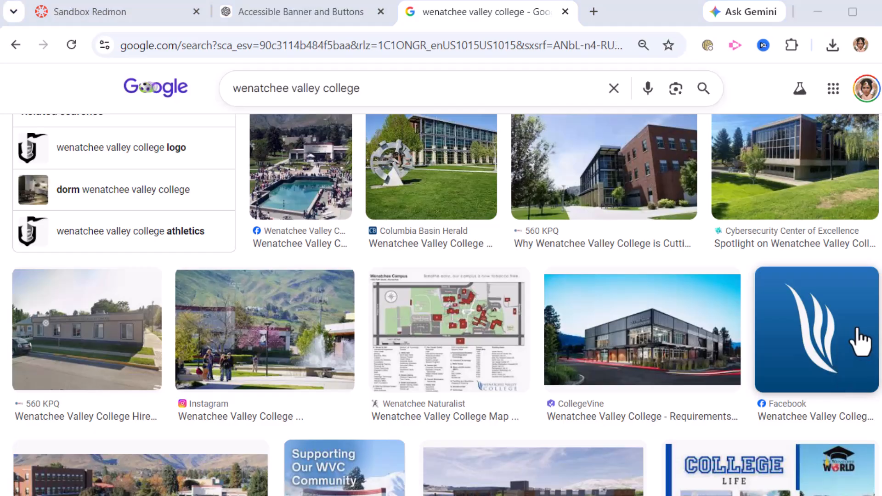
right_click(844, 340)
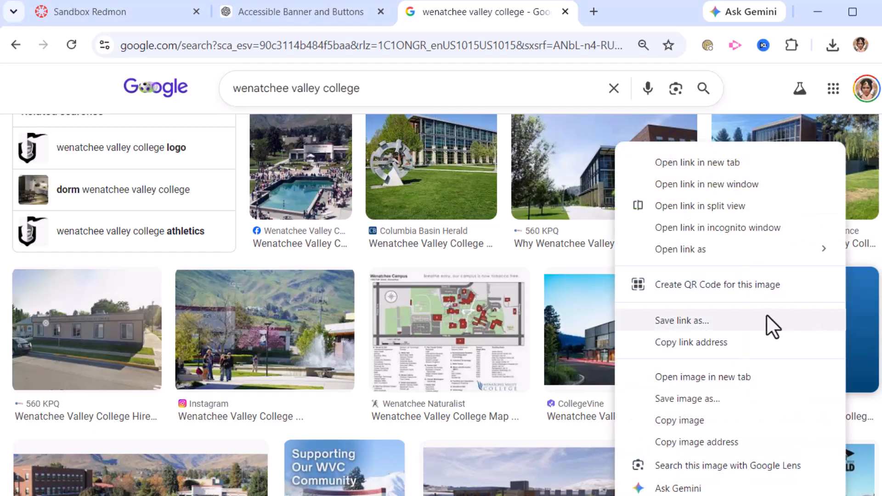
left_click(710, 398)
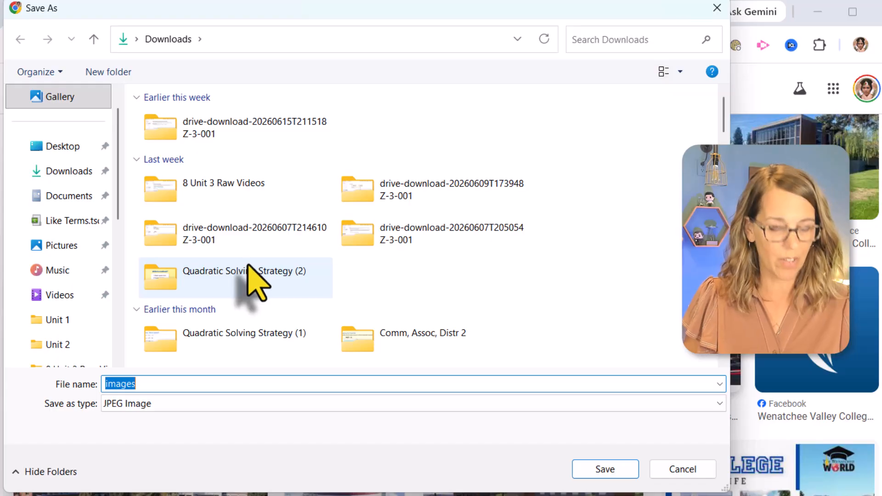
type("co")
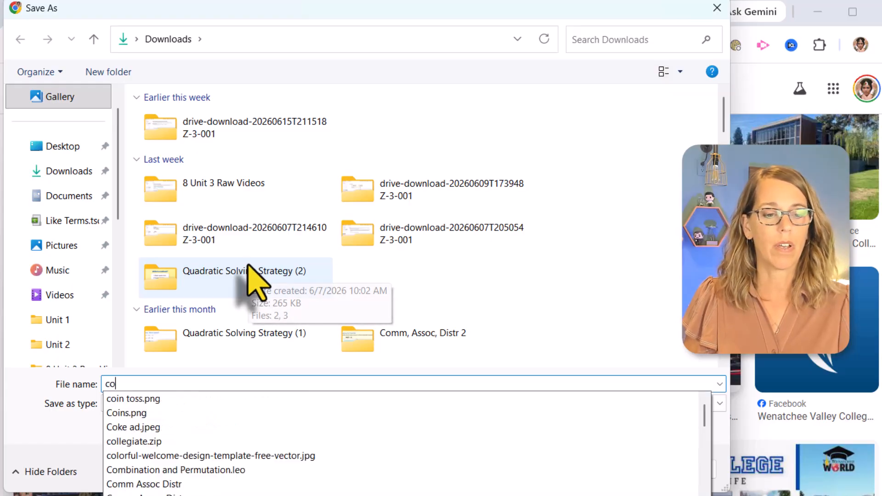
type("llege colors")
key("Return")
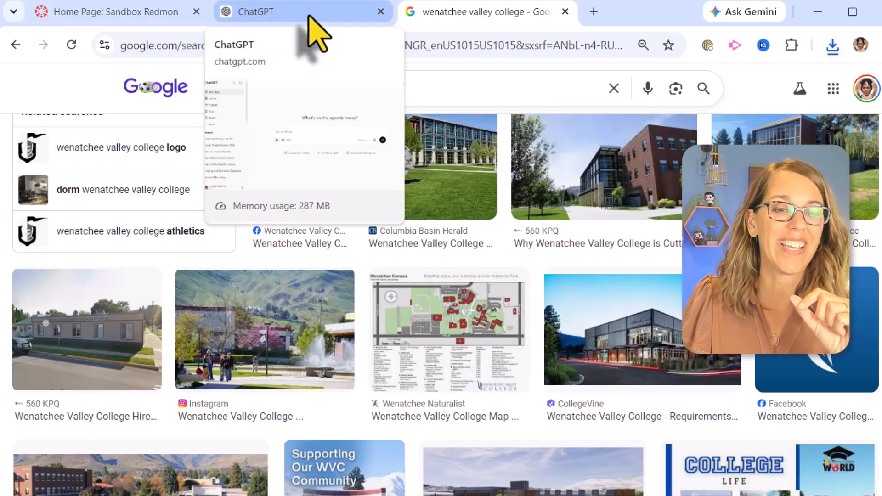
Step: Switch to ChatGPT and write the prompt "Can you make the top line of this page a banner, colors that match the logo I've uploaded."
left_click(310, 18)
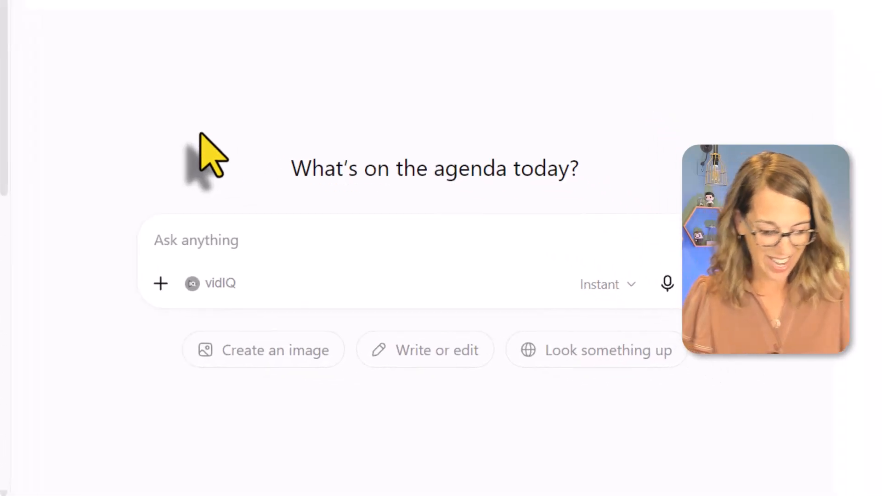
type("Can you ")
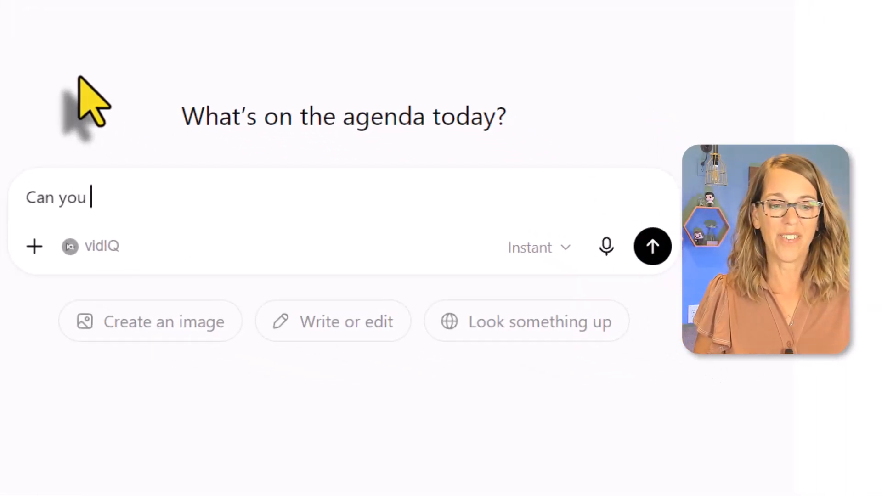
type("make the top line of ")
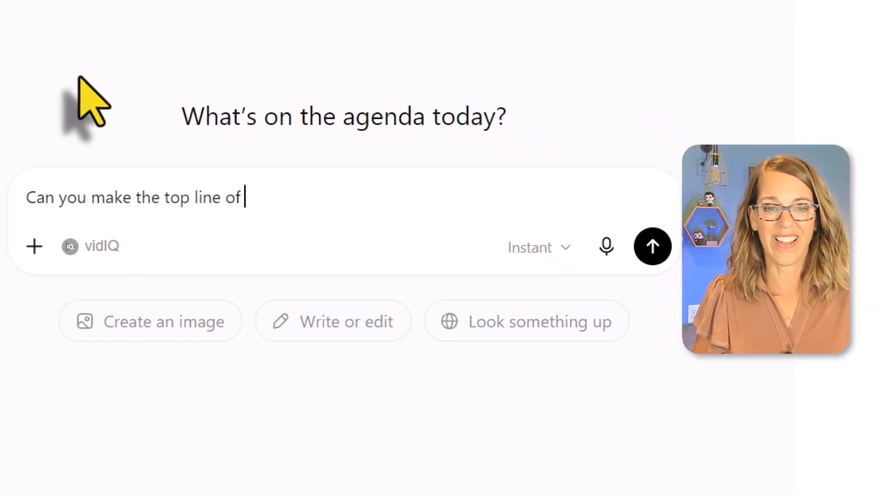
type("this page a banne")
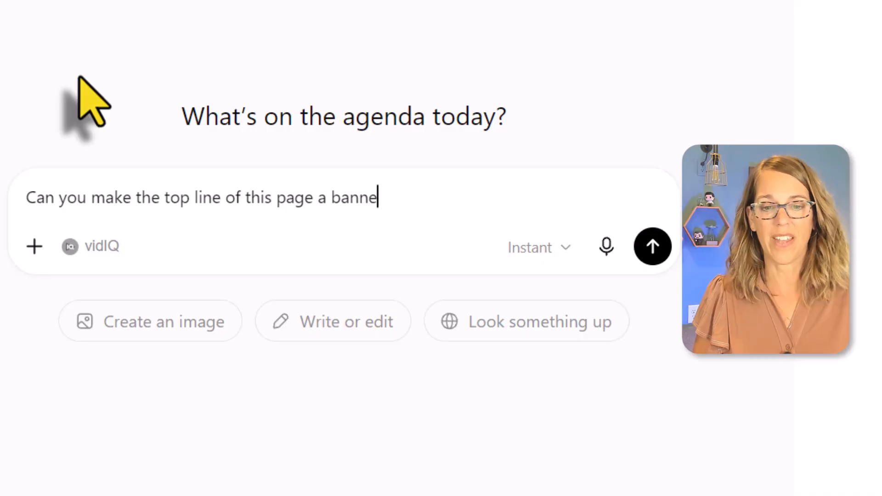
type("r, colo")
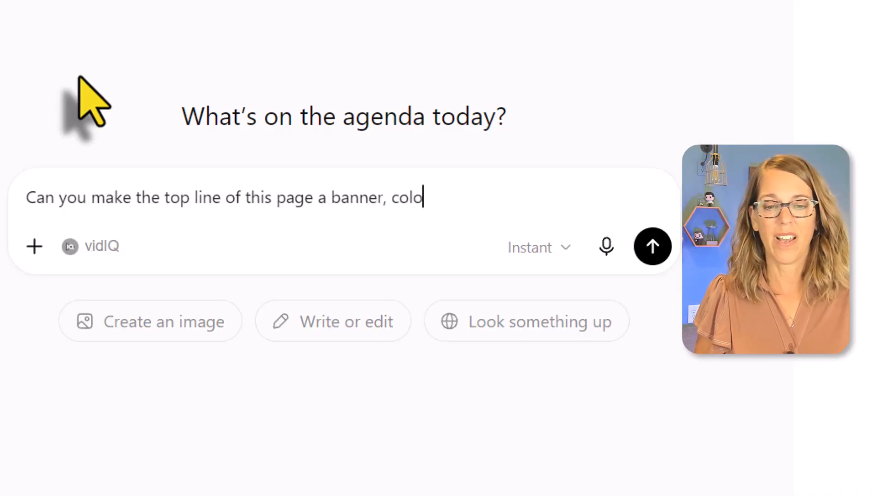
type("rs that match the logo I'v")
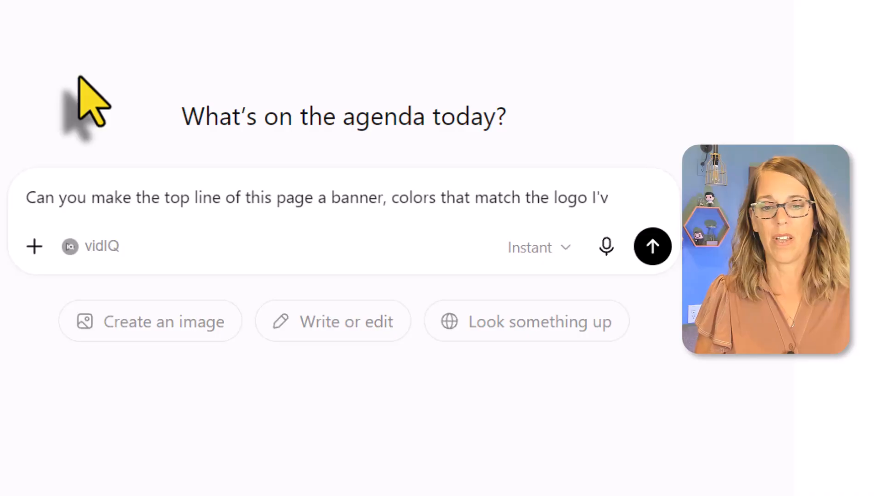
type("e uploaded.  ")
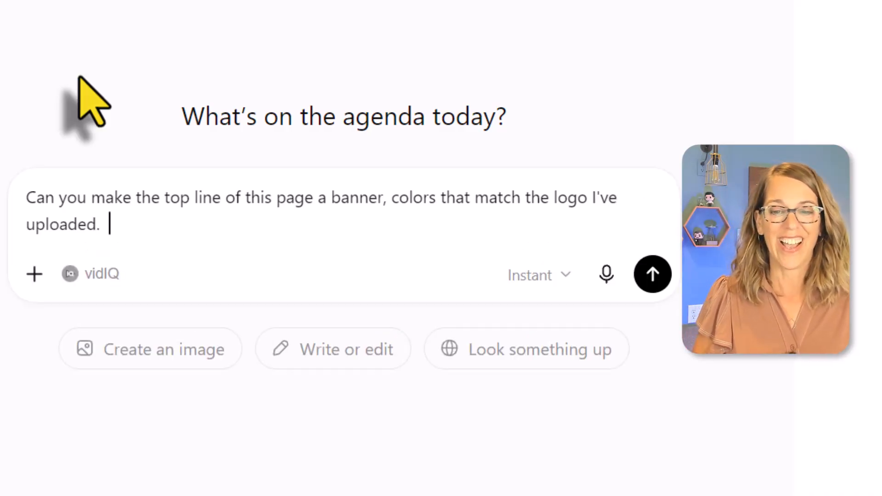
type("Make sure")
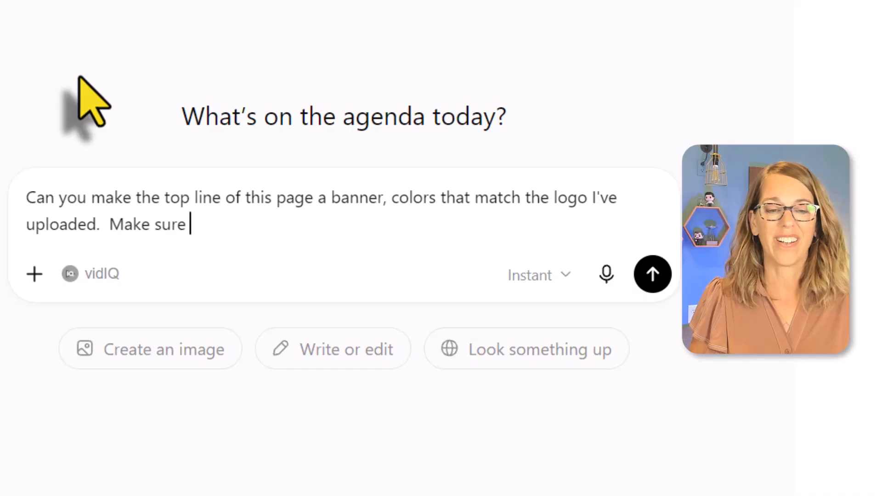
type(" this and everyt")
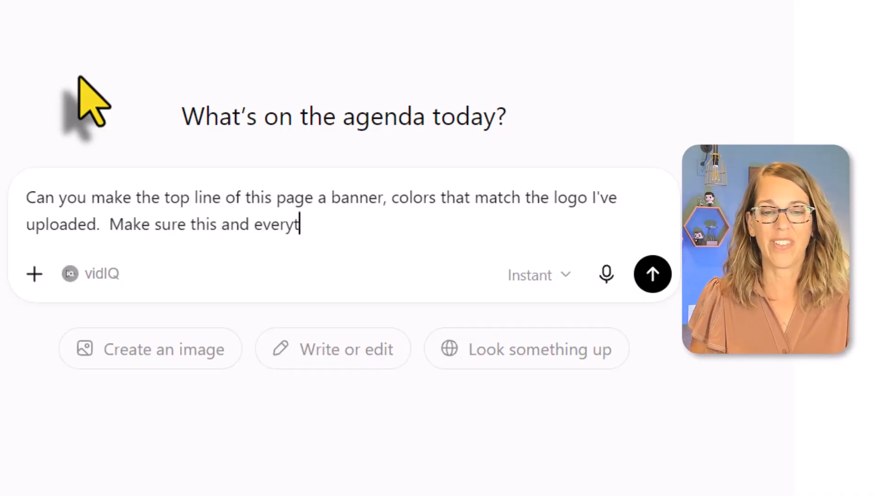
type("hing else i")
Step: Continue the prompt with "Make sure this and everything else is accessible."
key("BackSpace")
type("else is")
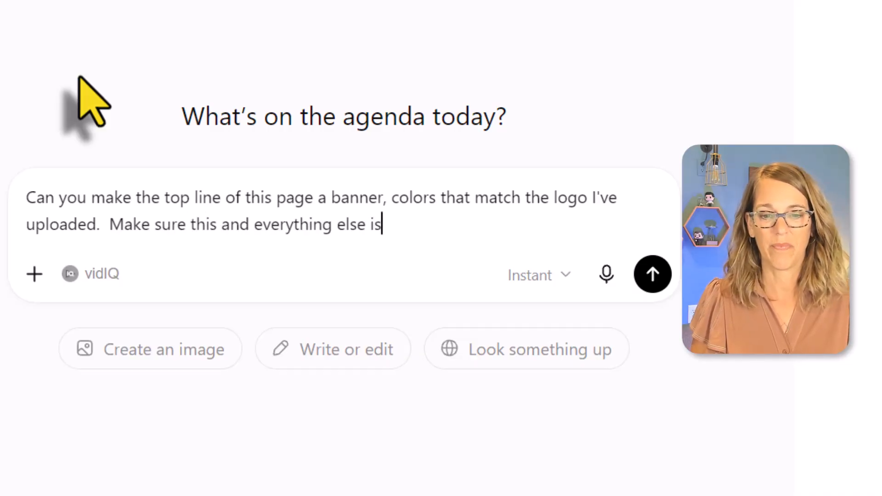
type(" accessibl")
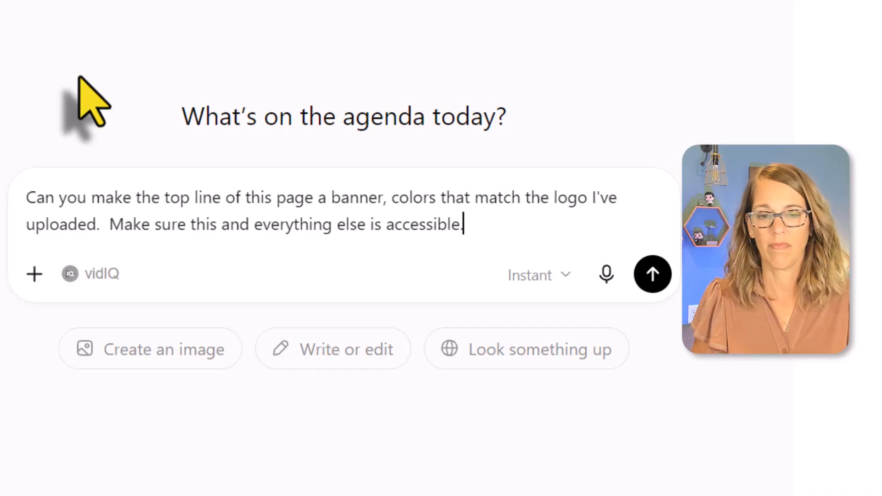
type("e.  And on the bo")
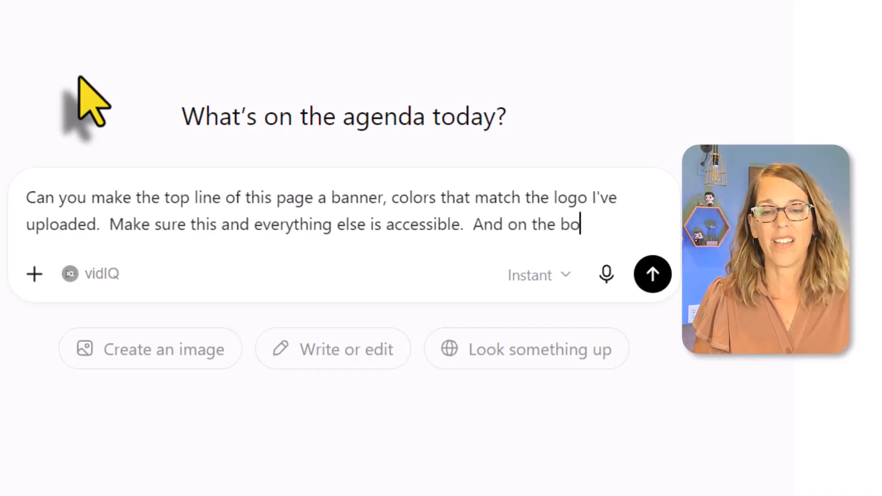
type("ttom, can you chang ethe")
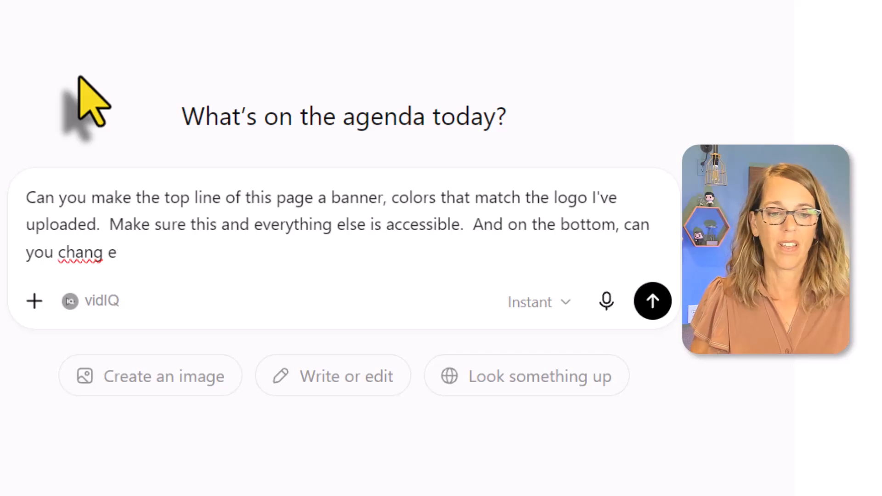
Step: Add to the prompt "And on the bottom, can you change the three links into buttons."
key("BackSpace")
key("BackSpace")
type("e the three li")
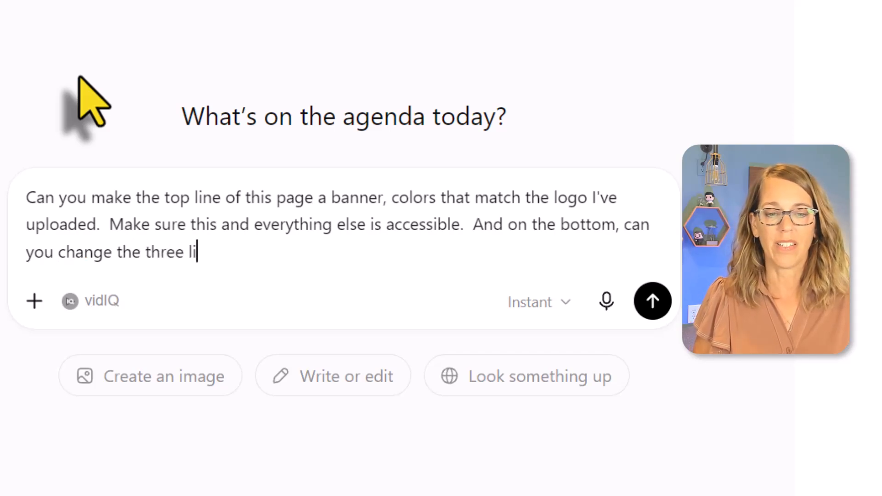
type("nks int")
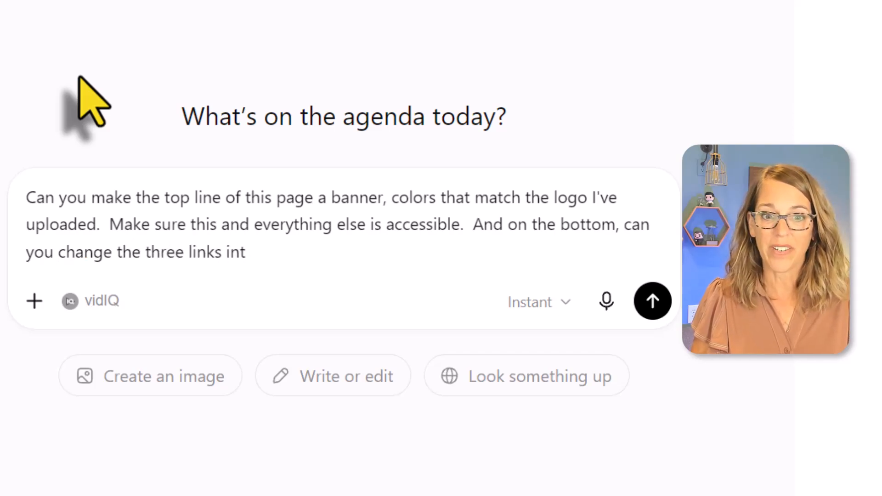
type("o buttons")
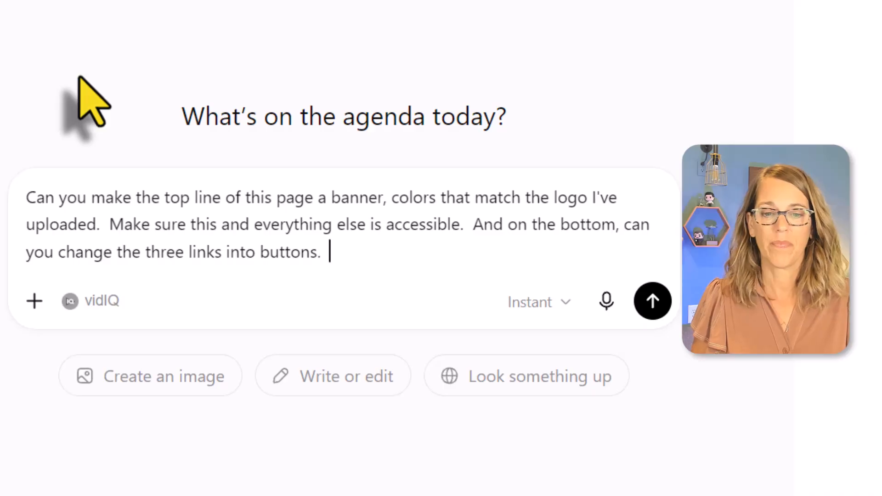
type(".  I want the first ")
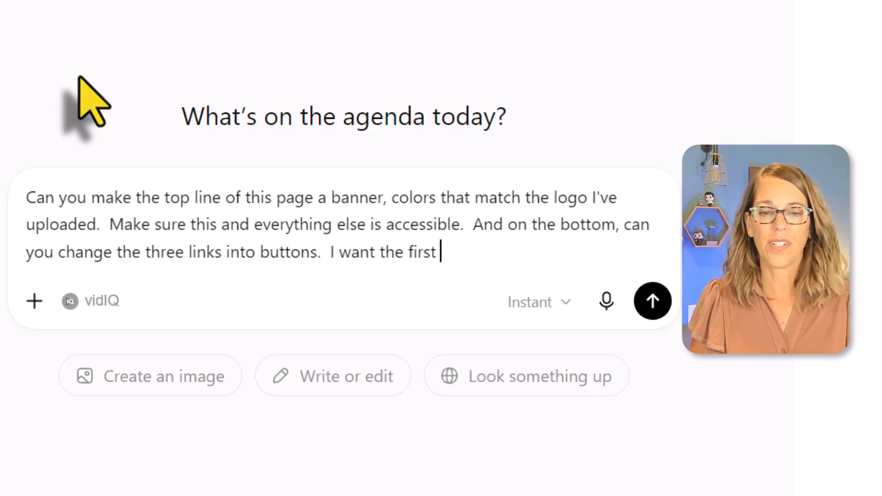
type("button to be gr")
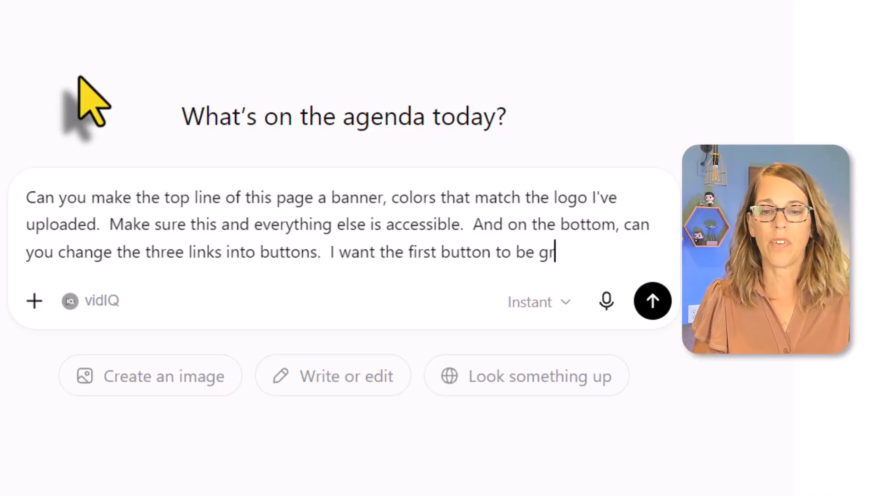
type("een with white le")
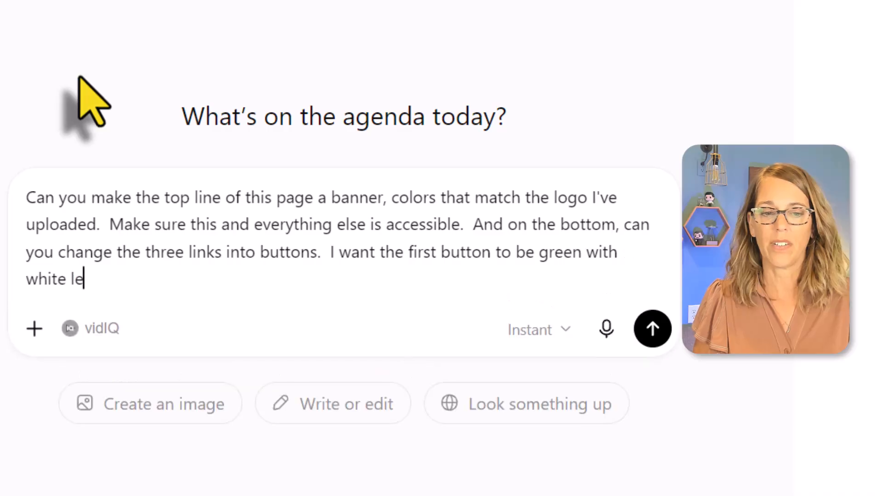
type("tters, and")
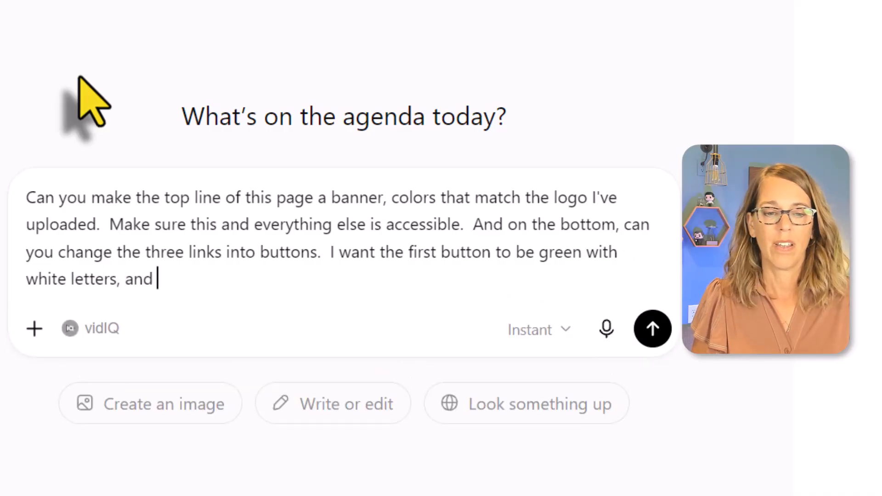
type(" the others t")
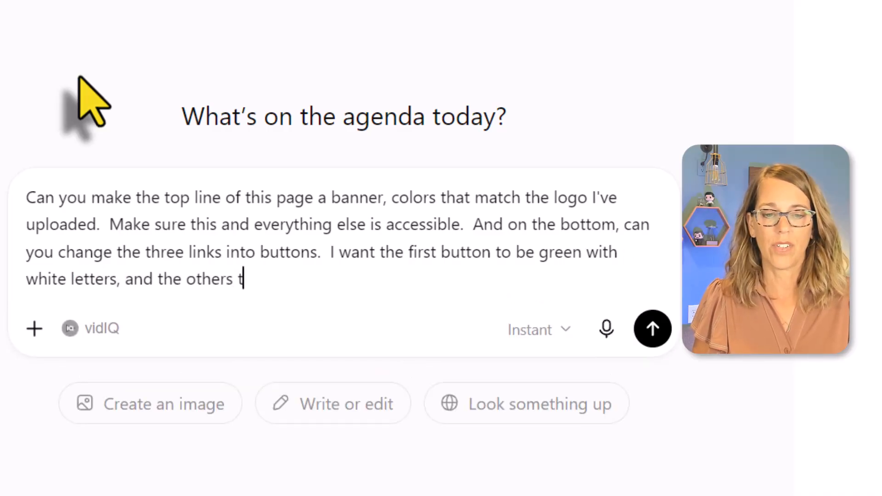
type("o be blue with ")
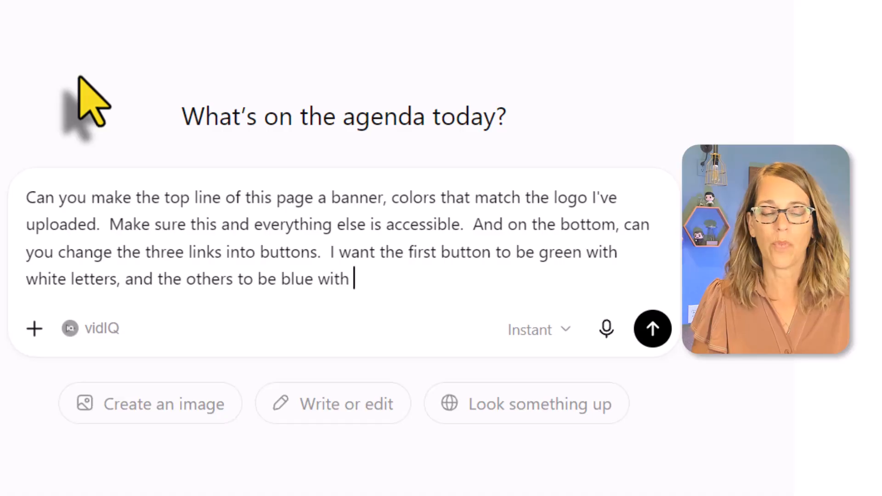
type("white letters ")
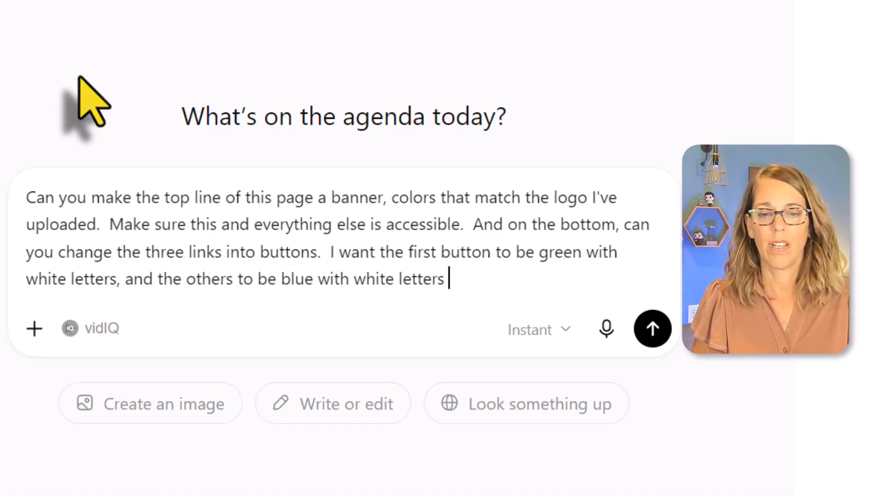
type("matching the logo.")
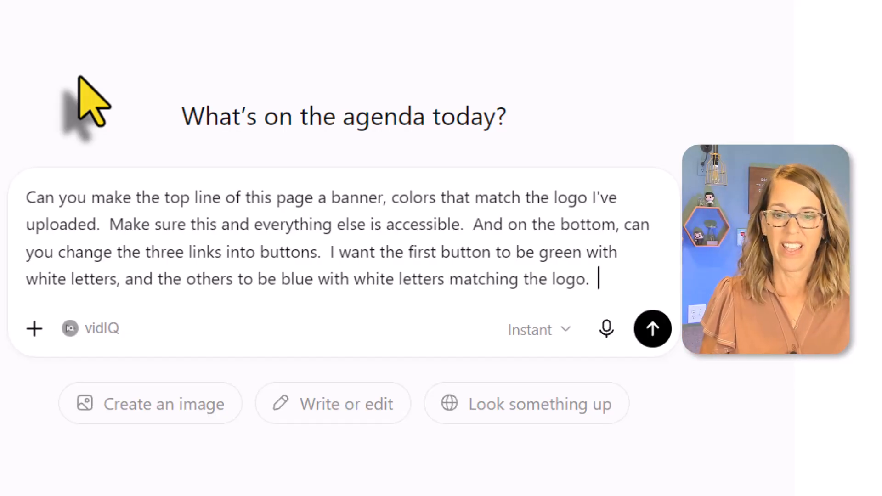
Step: End the prompt text with "Can you also add some padding in between."
type("Vsm")
key("BackSpace")
key("BackSpace")
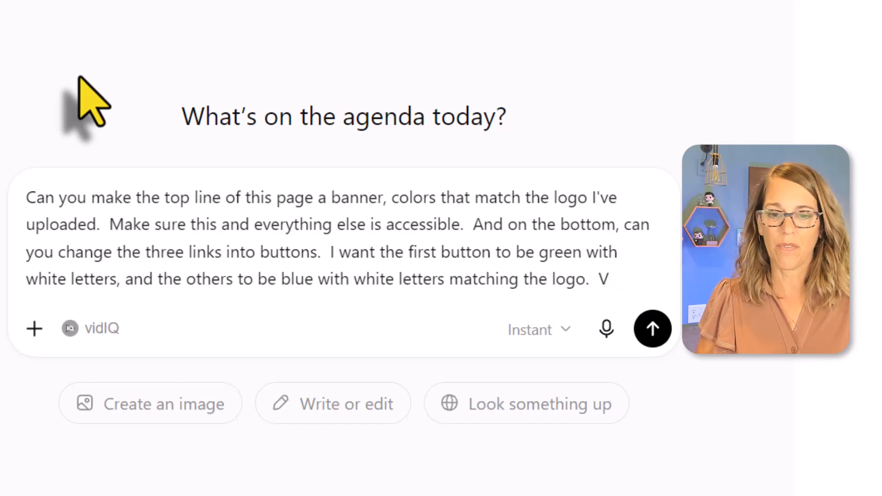
type("an you")
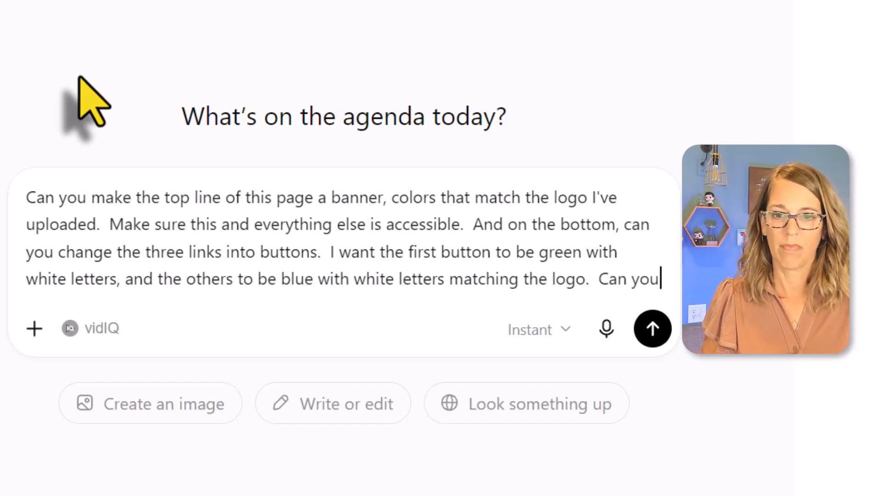
type(" also add some pad")
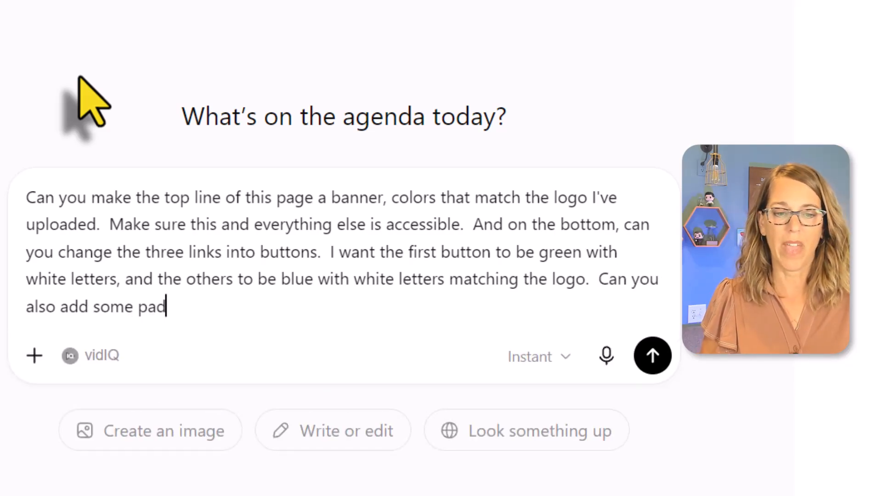
type("ding in between.")
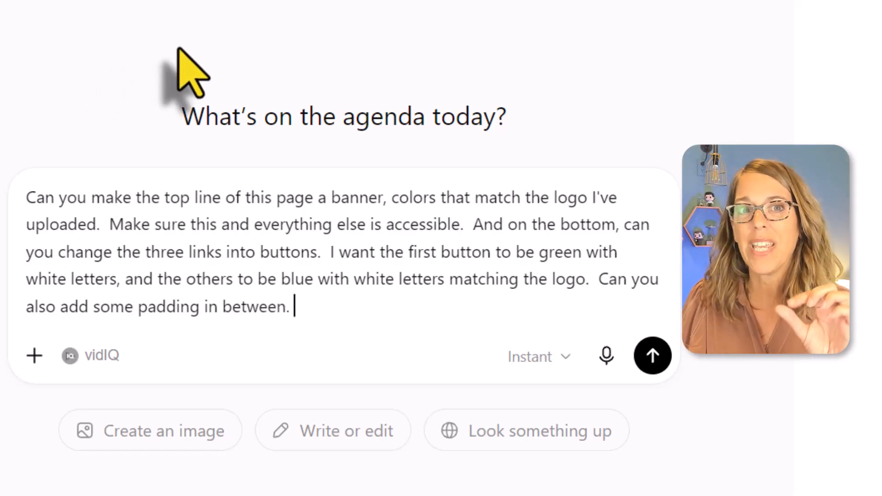
Step: Attach the "college colors" logo image from the computer to the prompt
left_click(34, 356)
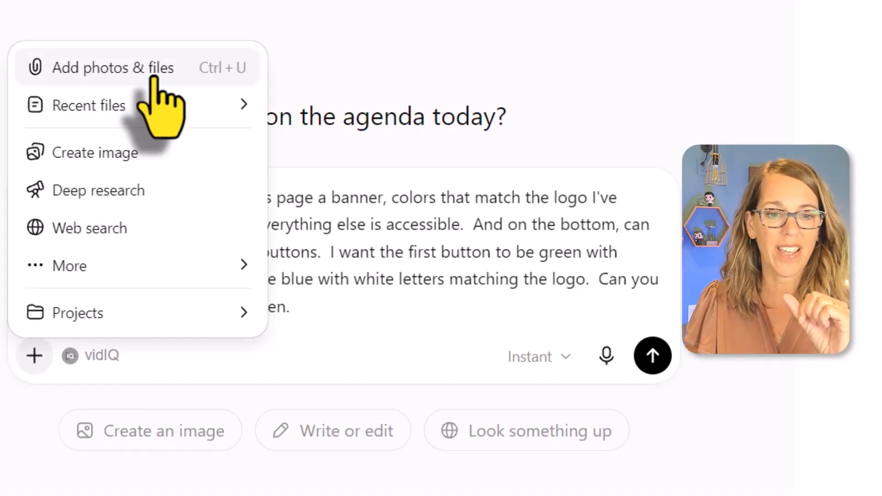
left_click(156, 76)
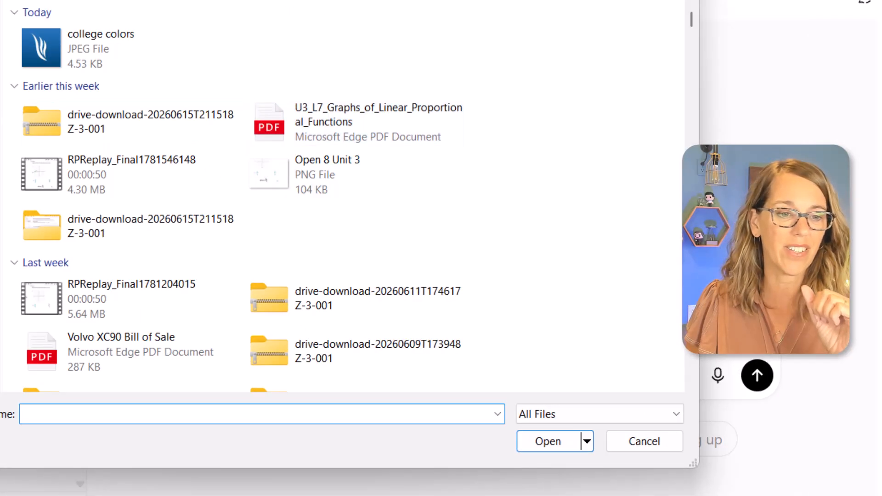
left_click(45, 56)
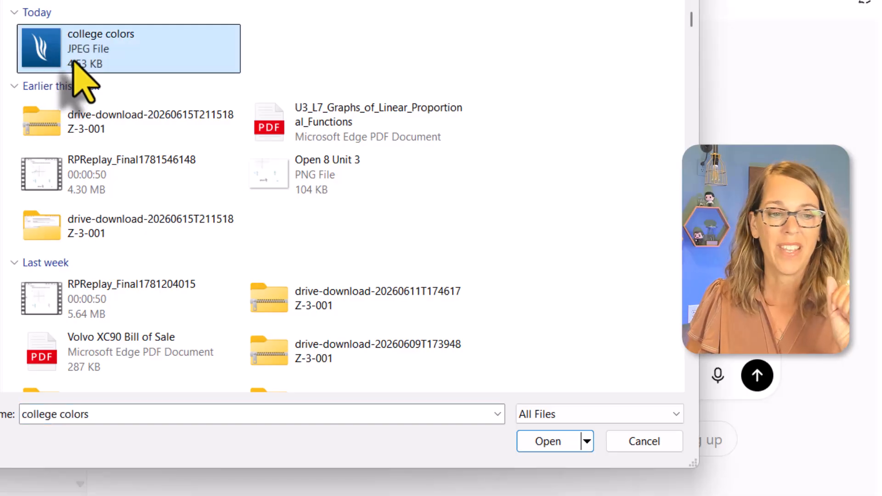
left_click(561, 439)
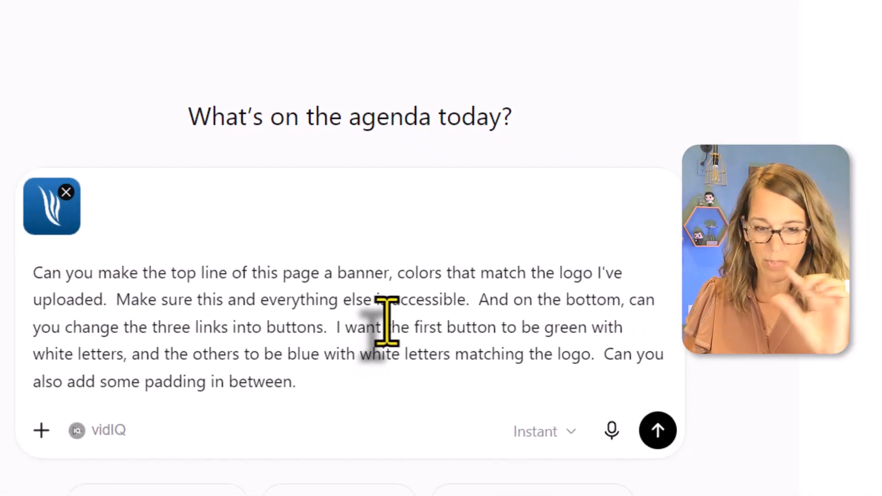
Step: Paste the copied home page HTML on a new line below the prompt text and send the message
key("shift+Return")
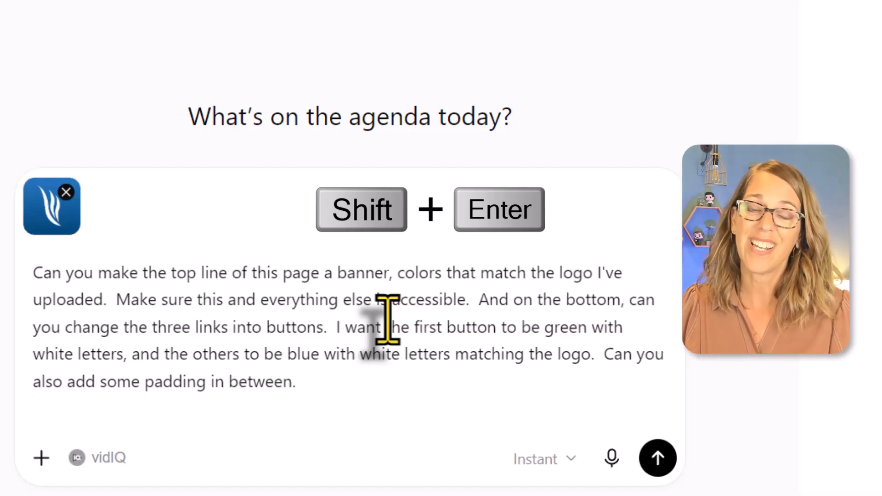
key("ctrl+v")
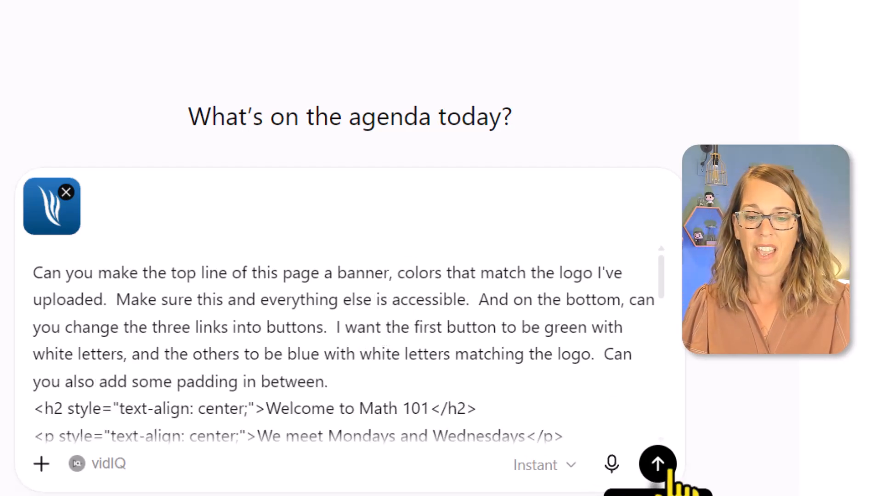
left_click(658, 463)
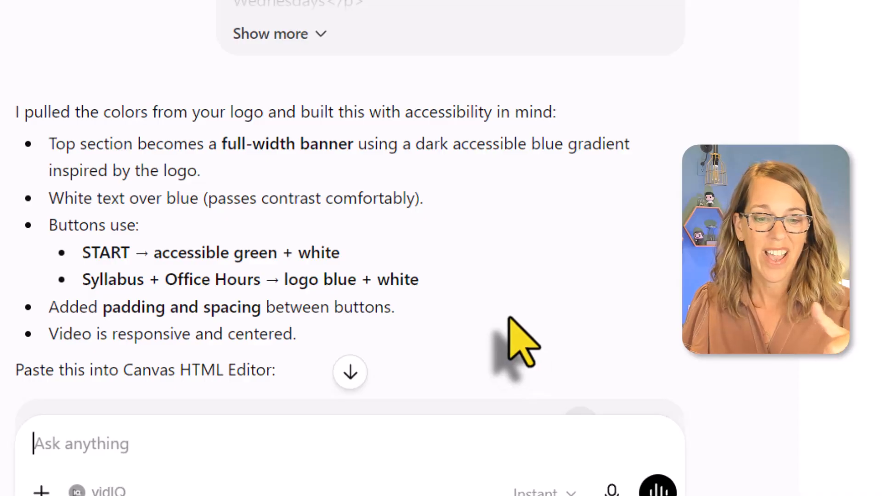
Step: Copy the complete HTML code block from ChatGPT's reply and go back to the Canvas page editor
scroll(514, 335, "down", 2)
scroll(509, 321, "down", 2)
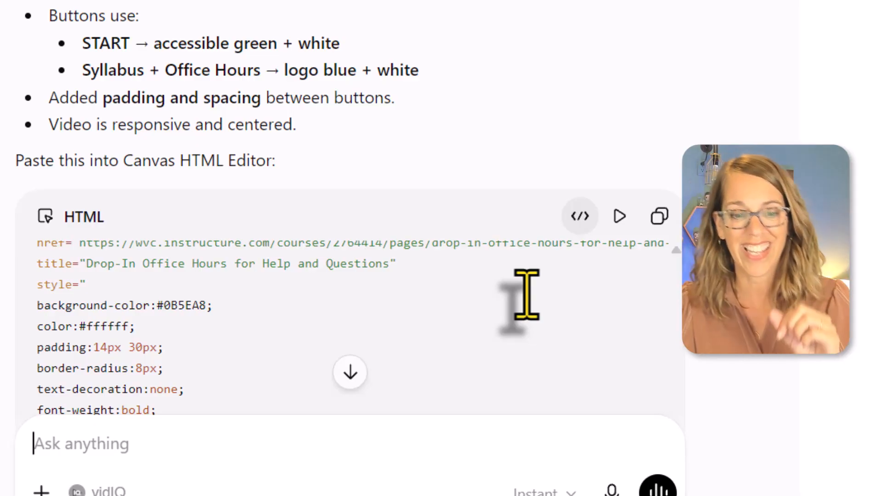
left_click(741, 52)
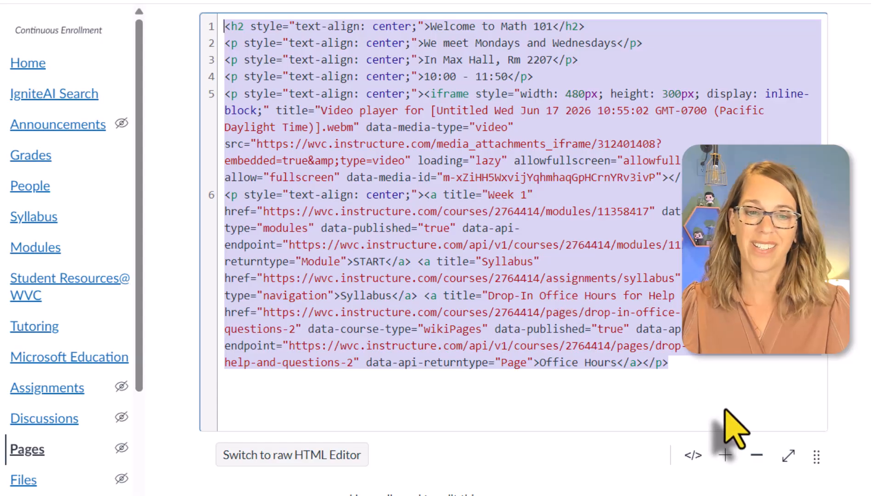
Step: Replace all of the home page's HTML with the code copied from ChatGPT and switch back to the rich text editor
left_click(712, 403)
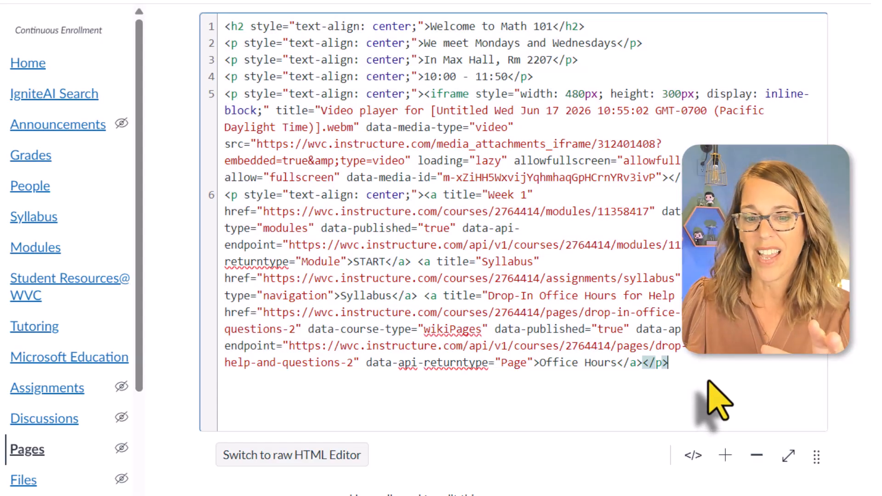
left_click_drag(693, 370, 284, 123)
left_click_drag(245, 62, 221, 21)
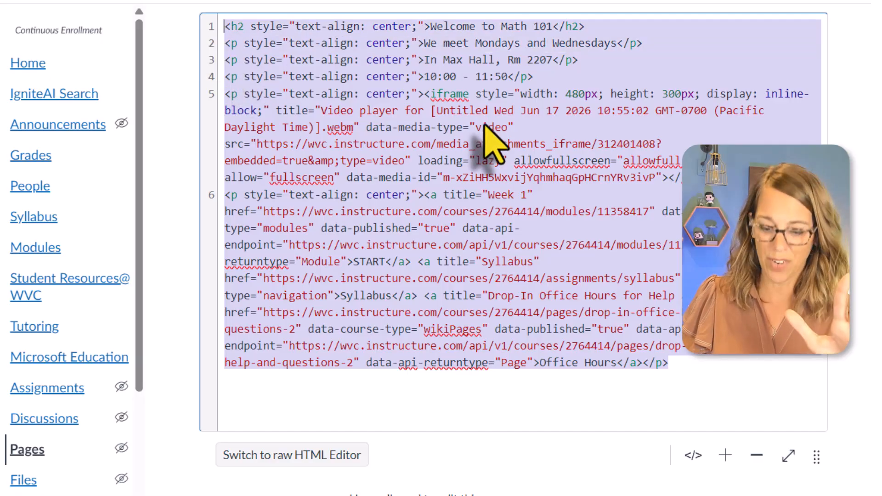
key("BackSpace")
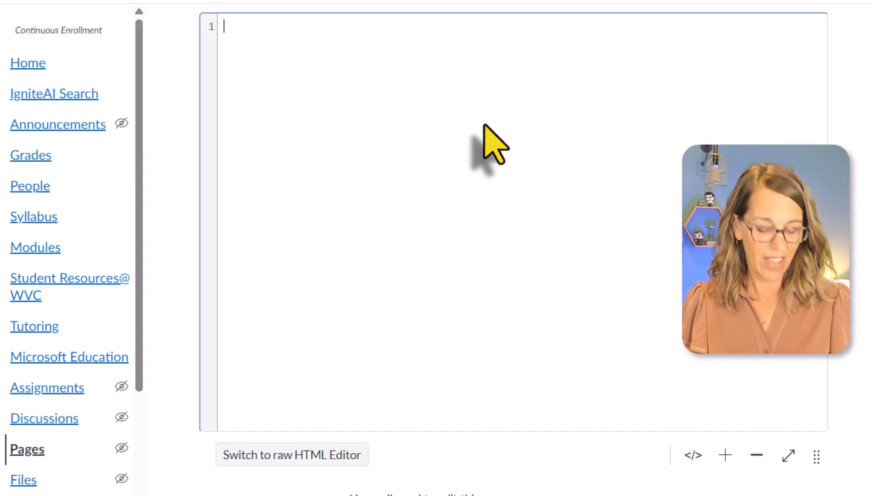
key("ctrl+v")
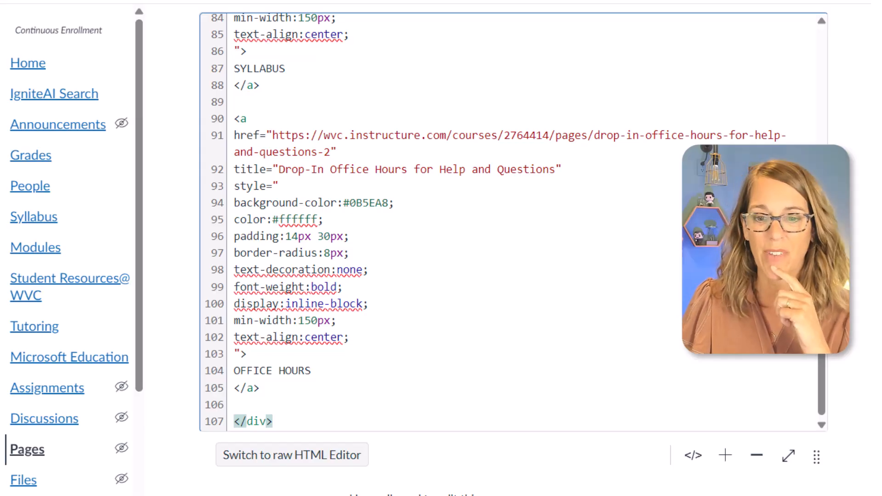
left_click(694, 459)
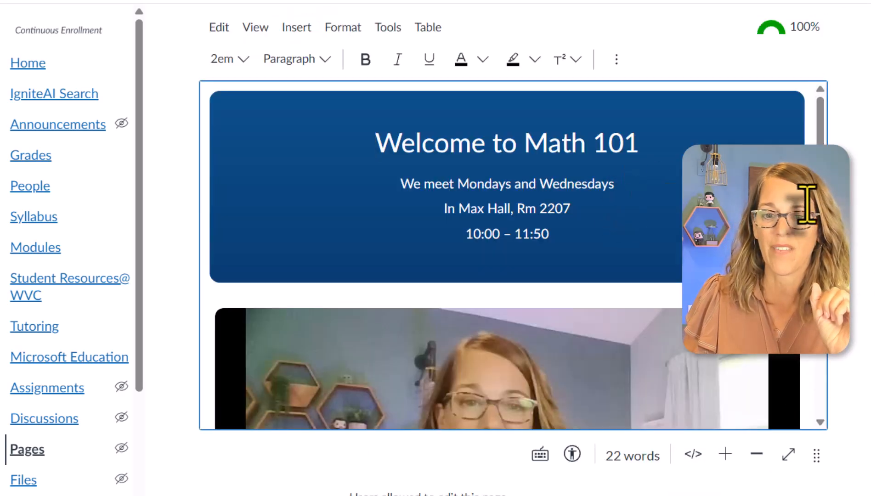
Step: Check the restyled banner, video and link buttons in the editor, and save and publish the home page
scroll(822, 217, "down", 5)
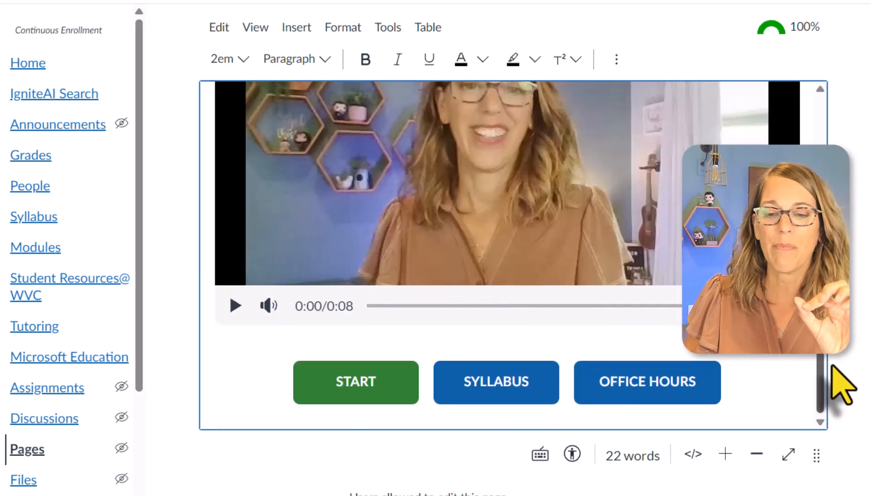
left_click_drag(824, 370, 820, 138)
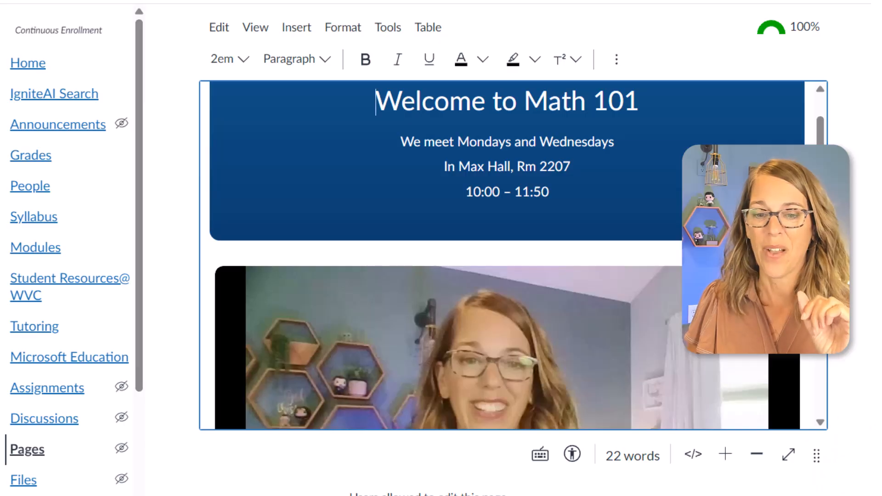
scroll(762, 276, "down", 10)
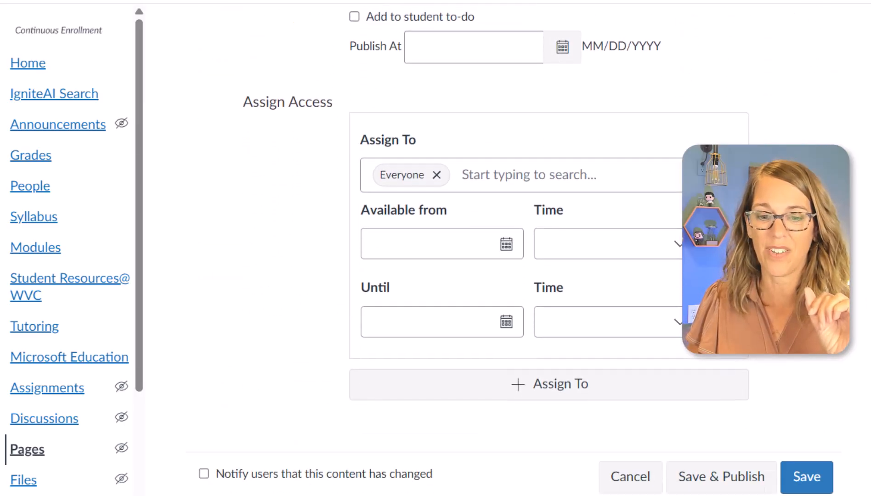
left_click(739, 476)
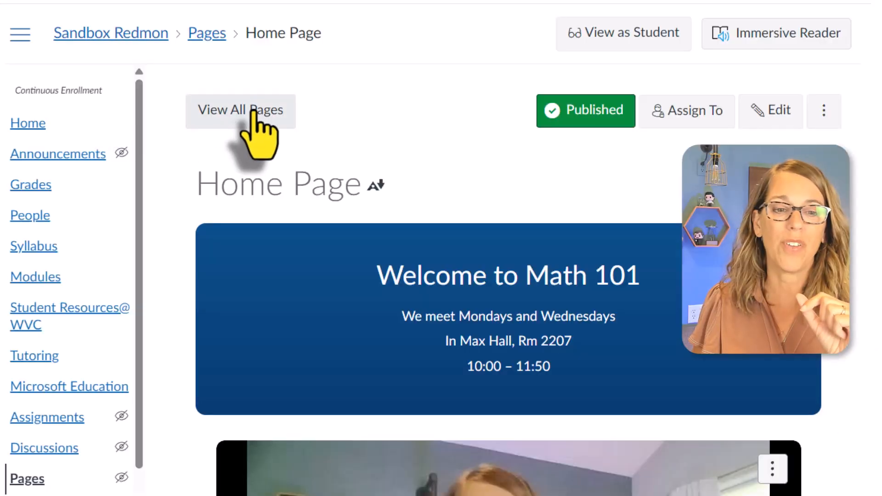
Step: Open the list of all course pages and set Home Page as the front page
left_click(252, 114)
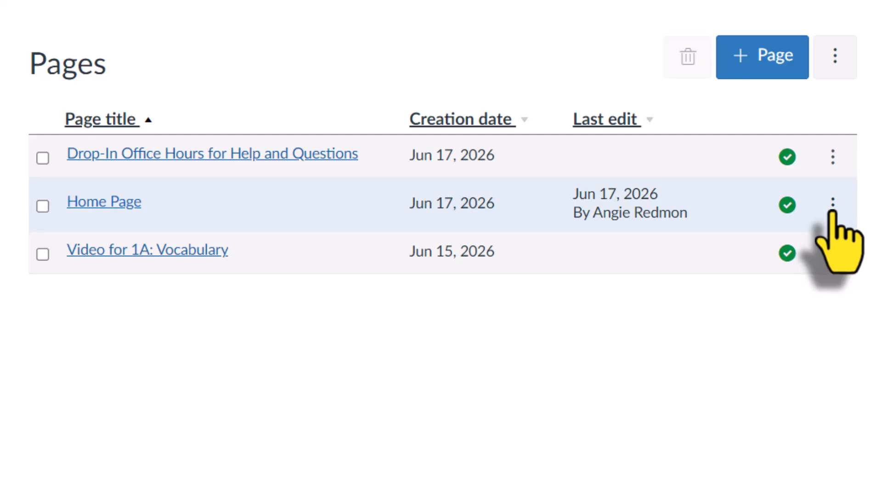
left_click(832, 205)
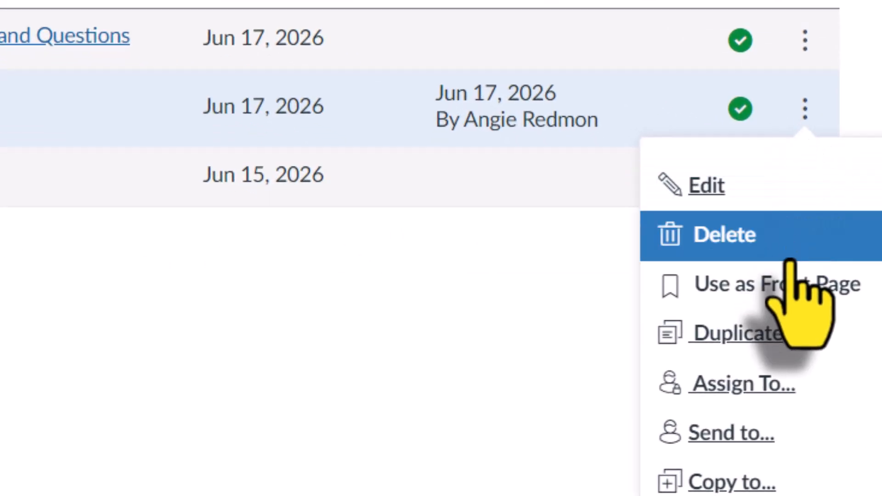
left_click(791, 281)
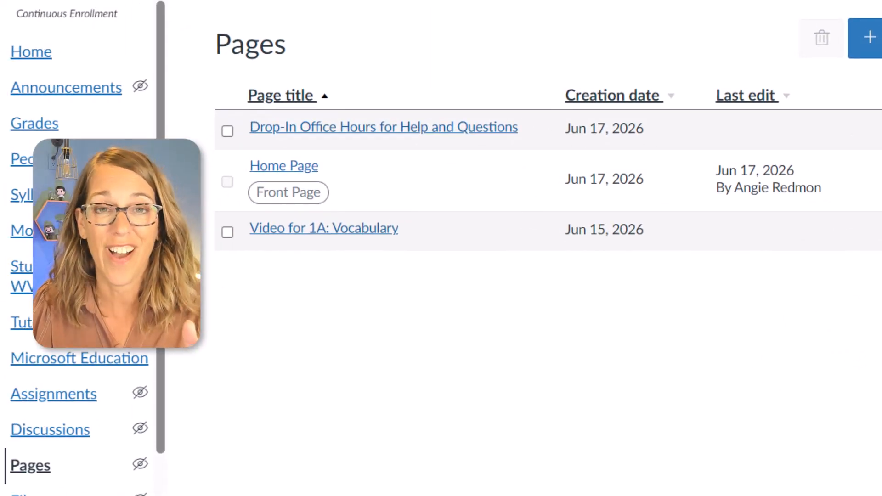
Step: Set the course home page to display the Pages Front Page instead of Course Modules and save the choice
left_click(39, 59)
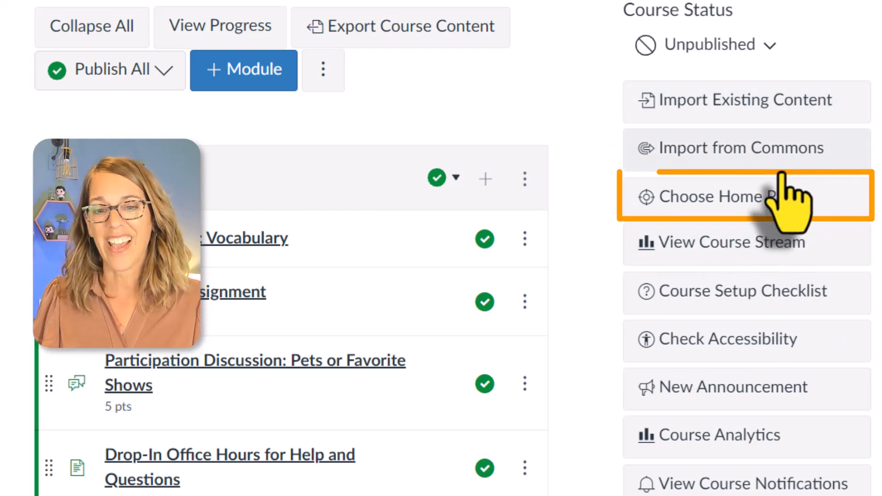
left_click(770, 207)
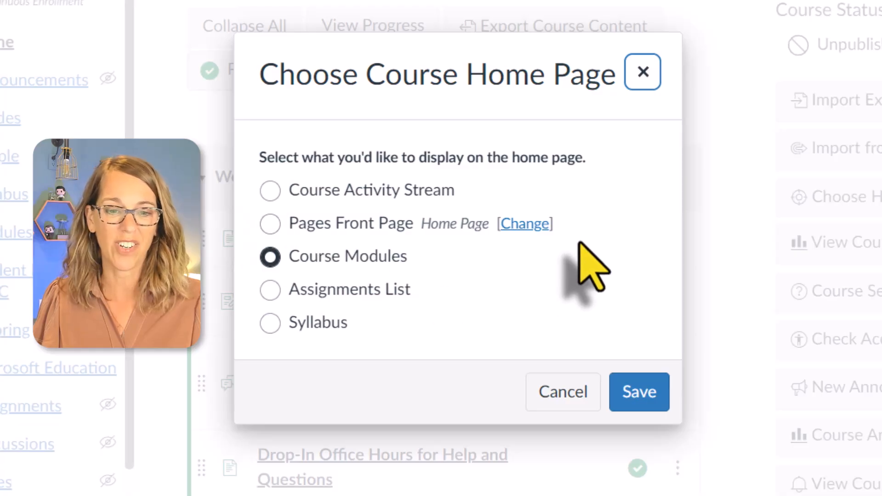
left_click(356, 229)
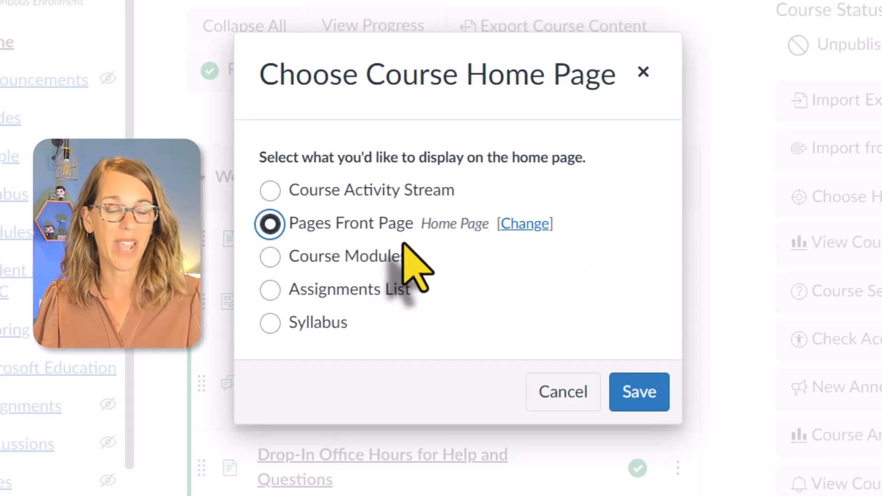
left_click(639, 390)
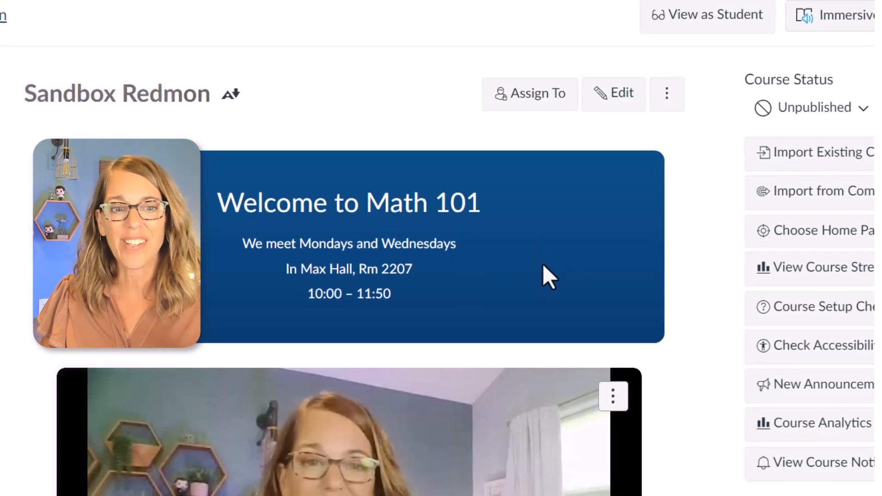
Step: Review the live course home page down to its colored buttons and try the START button
scroll(540, 265, "down", 3)
scroll(707, 209, "down", 1)
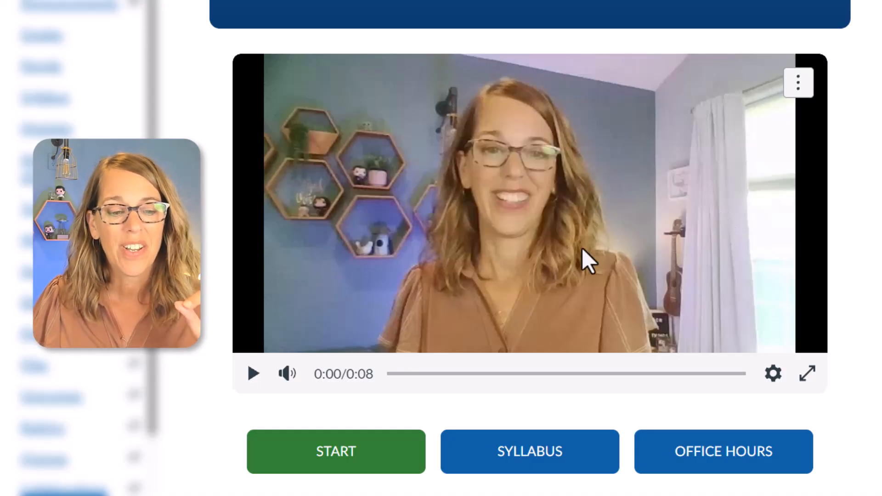
left_click(345, 455)
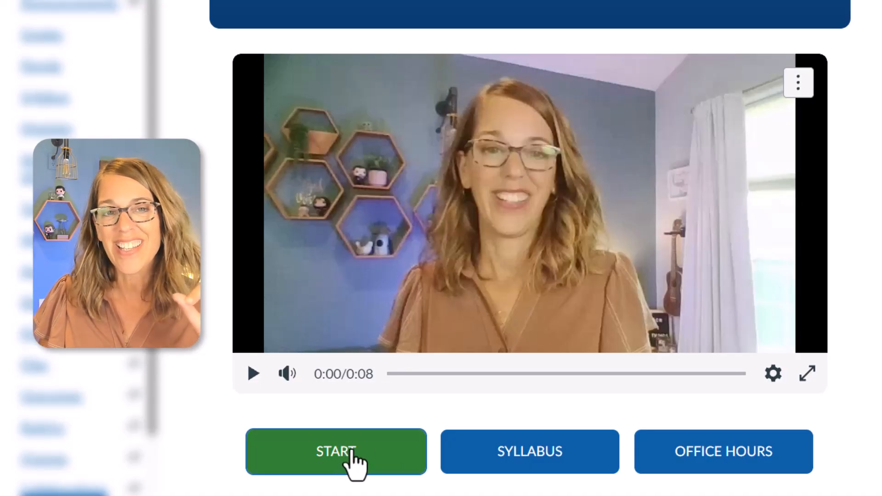